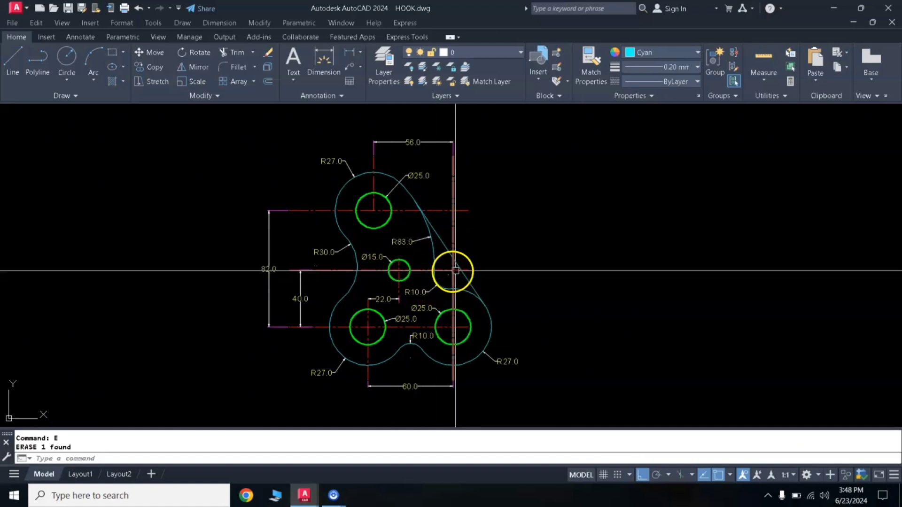
Step: Draw a long horizontal line in the empty space beside the reference drawing, level with its upper hole's centreline
middle_click_drag(455, 270, 299, 268)
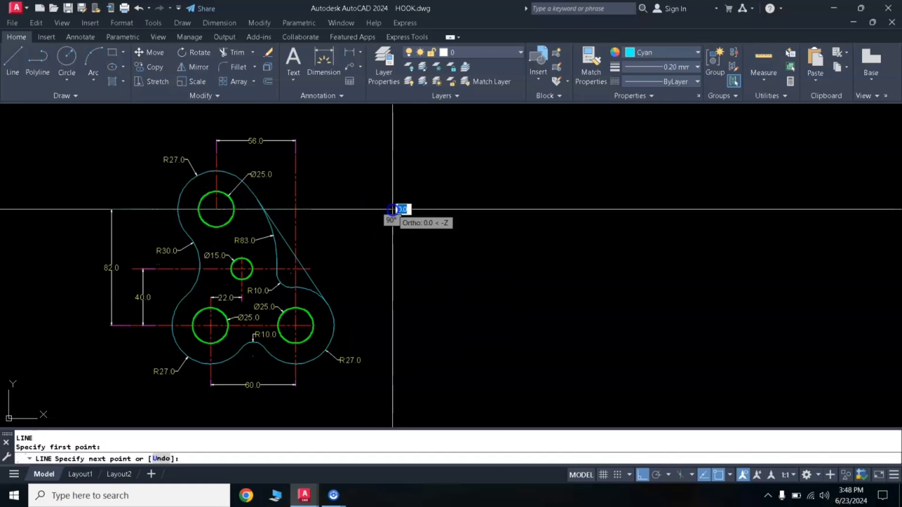
left_click(695, 235)
key("Escape")
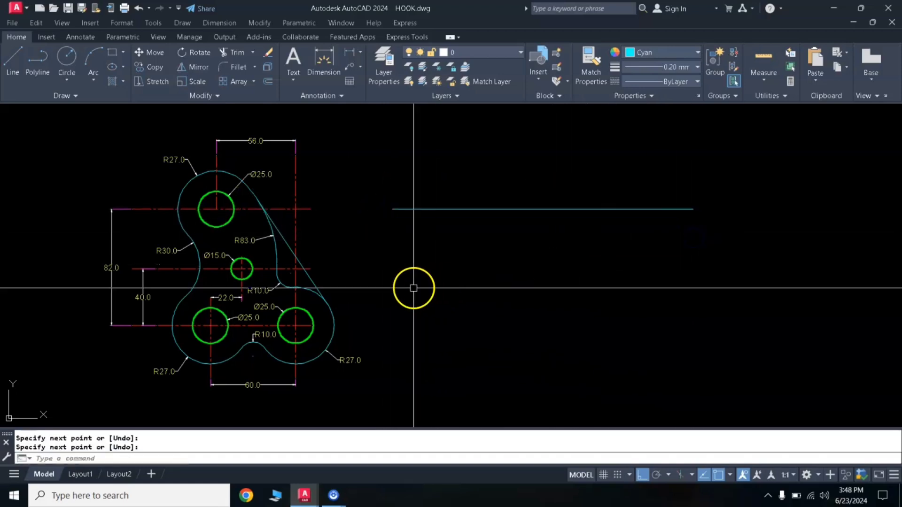
Step: Match the new horizontal line's properties to the reference drawing's red upper centreline
type("Ma")
key("Return")
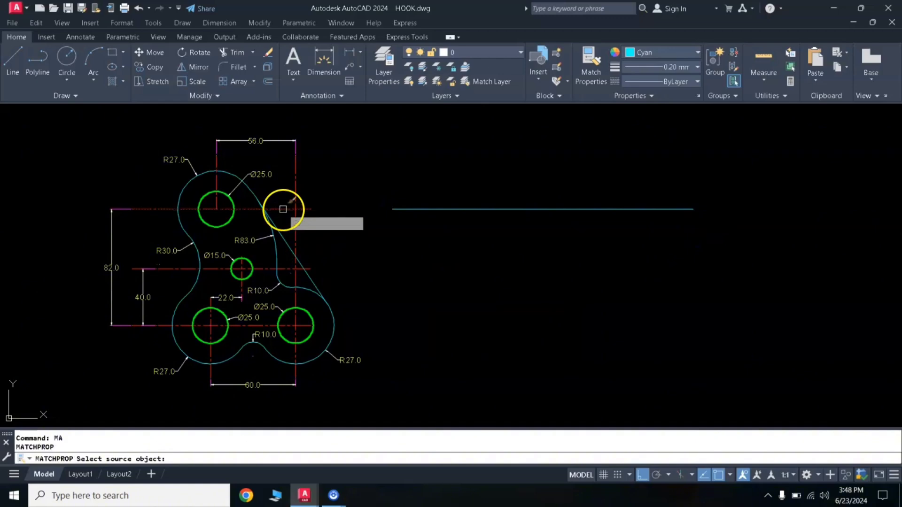
left_click(283, 209)
left_click(433, 209)
key("Return")
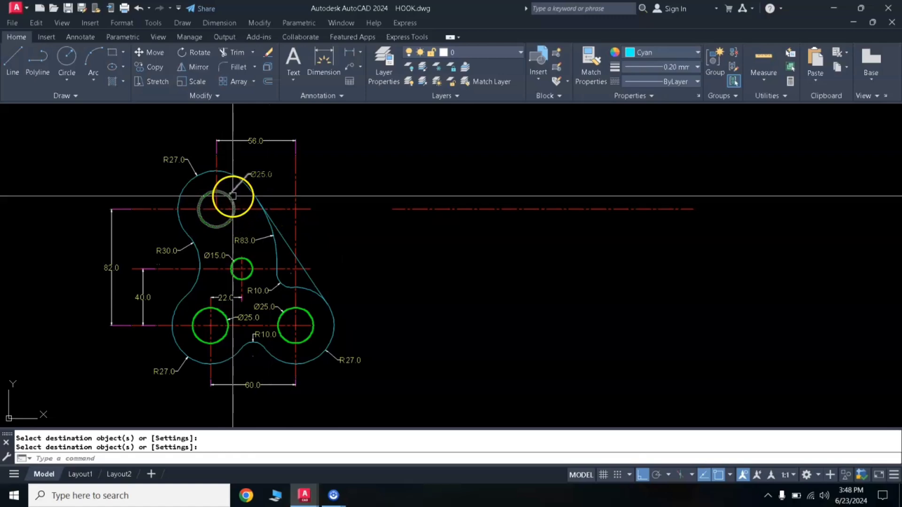
Step: Draw a circle of diameter 25 centred on the new horizontal centreline
key("Escape")
type("c")
key("Return")
left_click(514, 208)
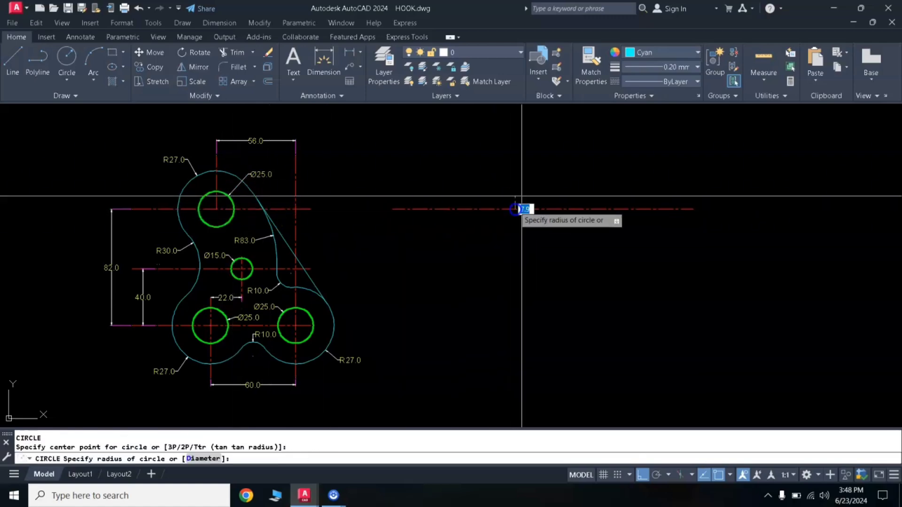
type("d")
key("Return")
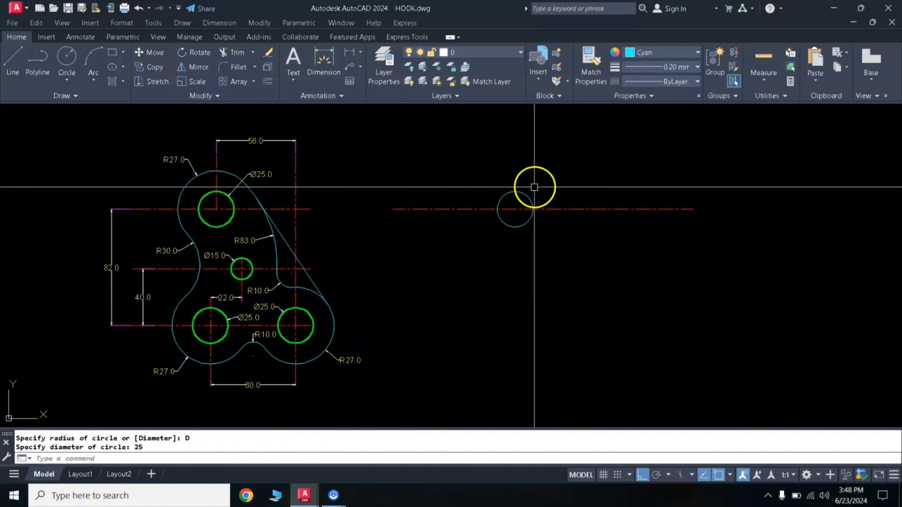
Step: Match the new circle's properties to the green upper hole of the reference drawing
type("ma")
key("Return")
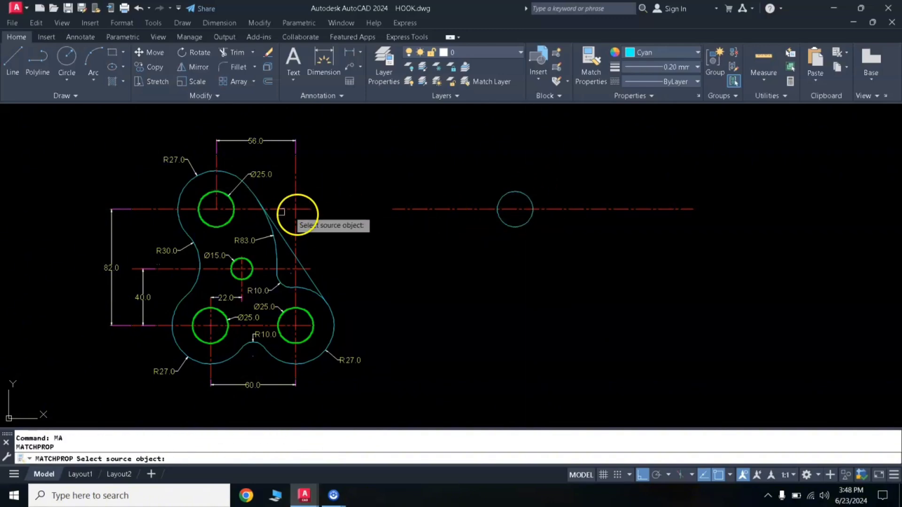
left_click(226, 221)
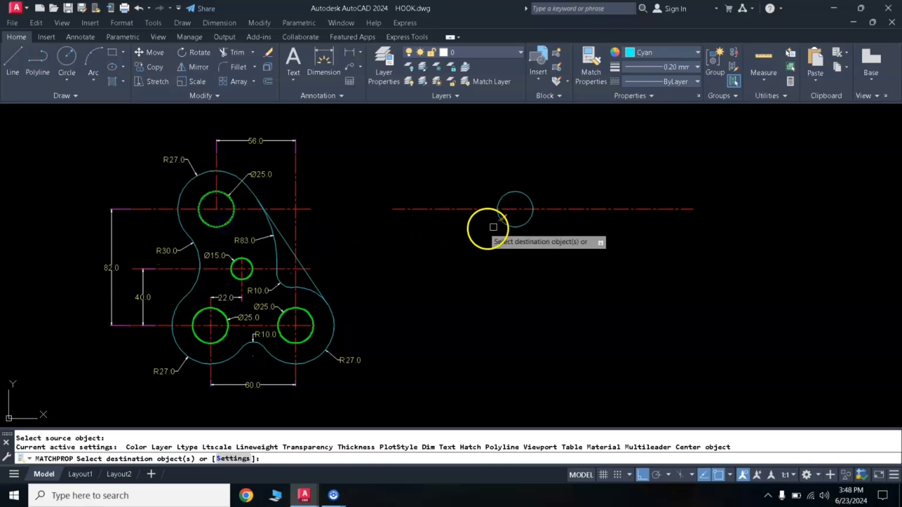
left_click(500, 224)
key("Return")
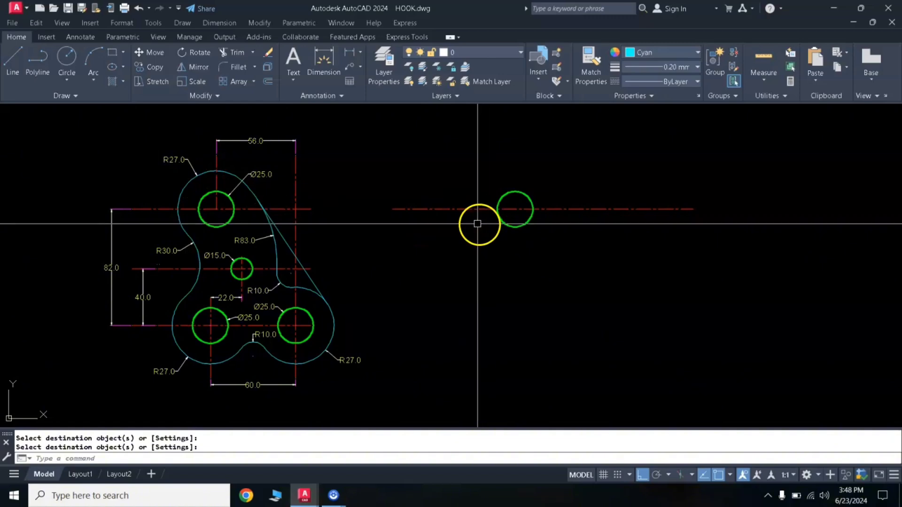
Step: Draw a concentric circle of radius 27 around the new green hole
type("c")
key("Return")
left_click(515, 209)
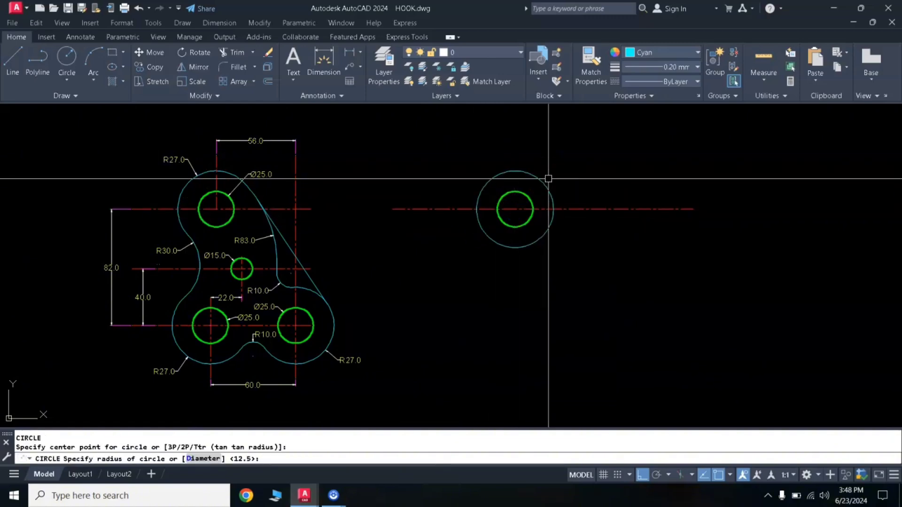
type("27")
key("Return")
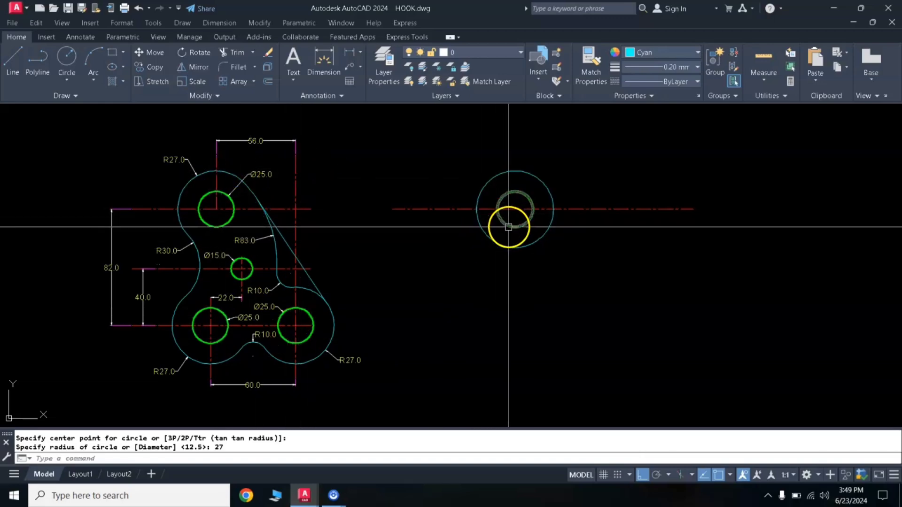
Step: Draw a vertical line about 44.6 long upward from the centre of the new circles
type("L")
key("Return")
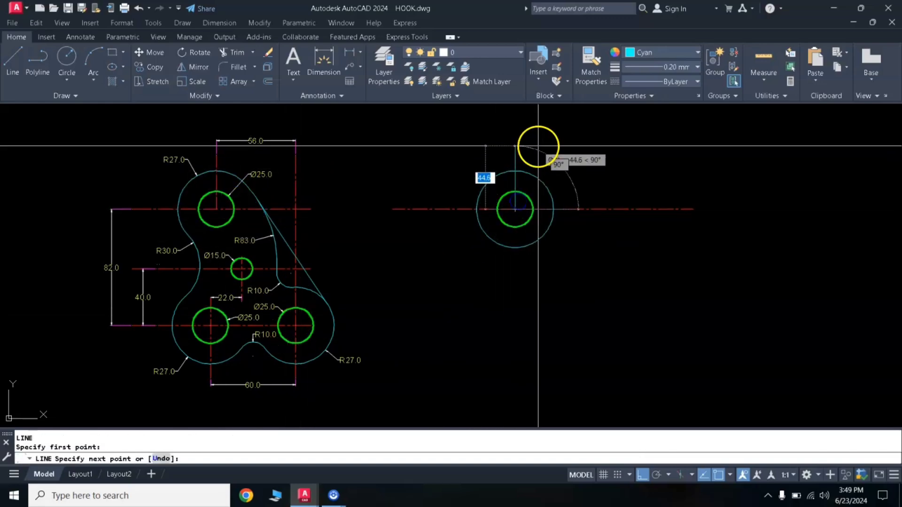
left_click(537, 146)
key("Return")
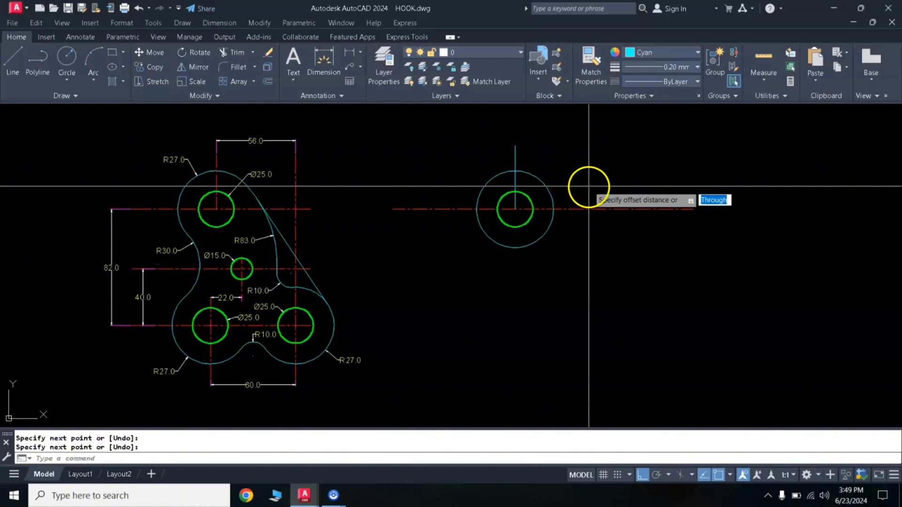
Step: Offset the vertical line 56 to the right of the circles' centre
type("6")
key("Return")
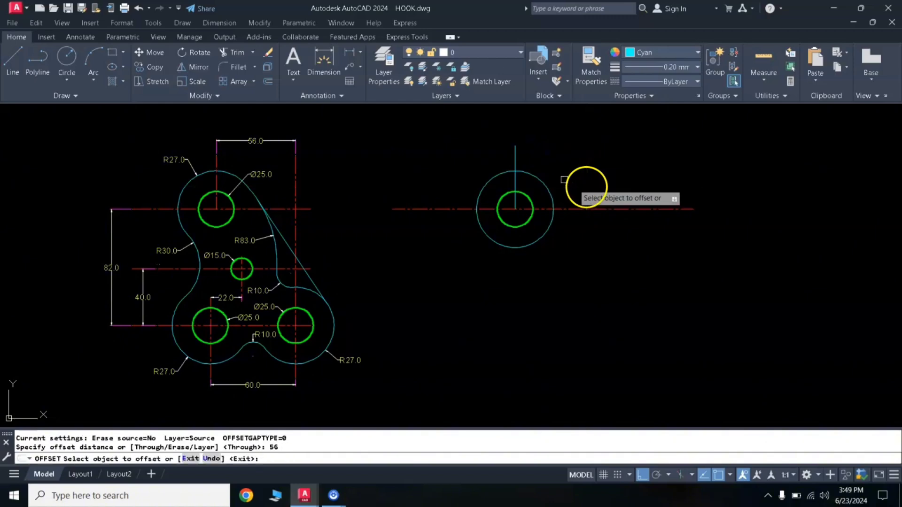
left_click(518, 153)
left_click(582, 178)
key("Return")
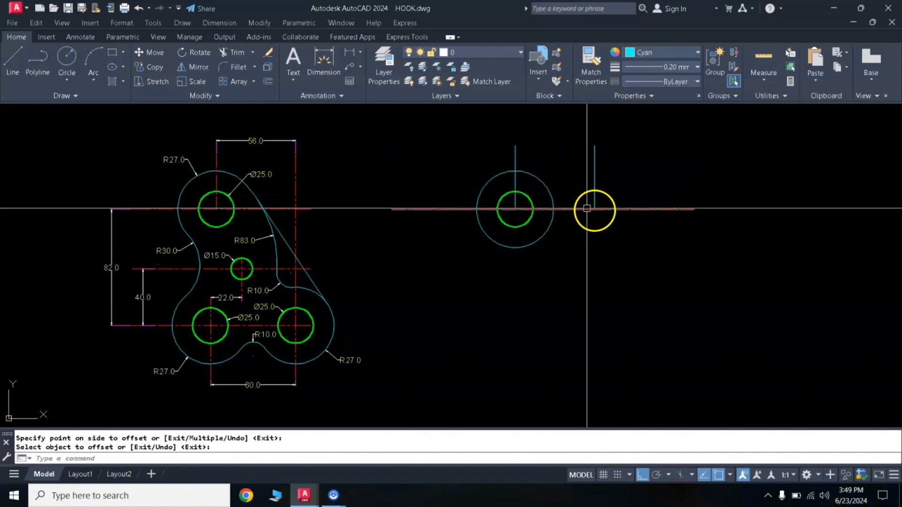
Step: Match the properties of both vertical lines to the new red horizontal centreline
type("MA")
key("Return")
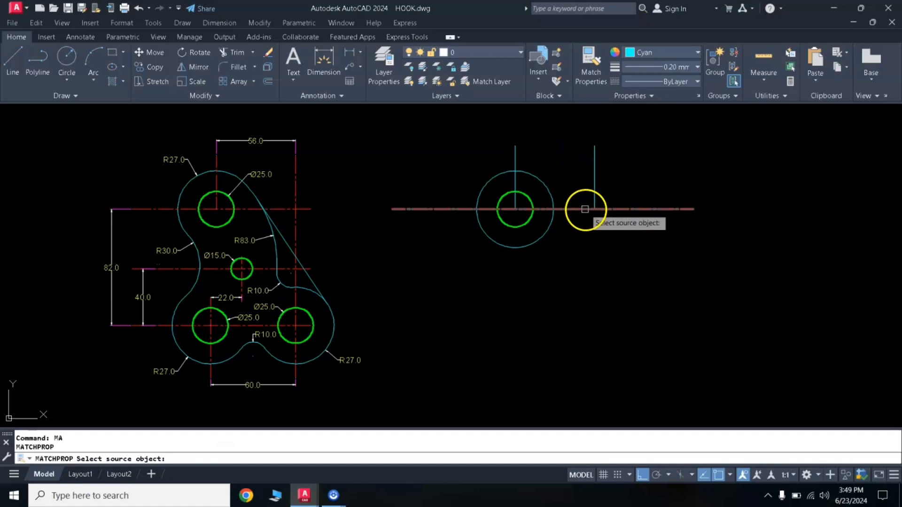
left_click(585, 209)
left_click(517, 149)
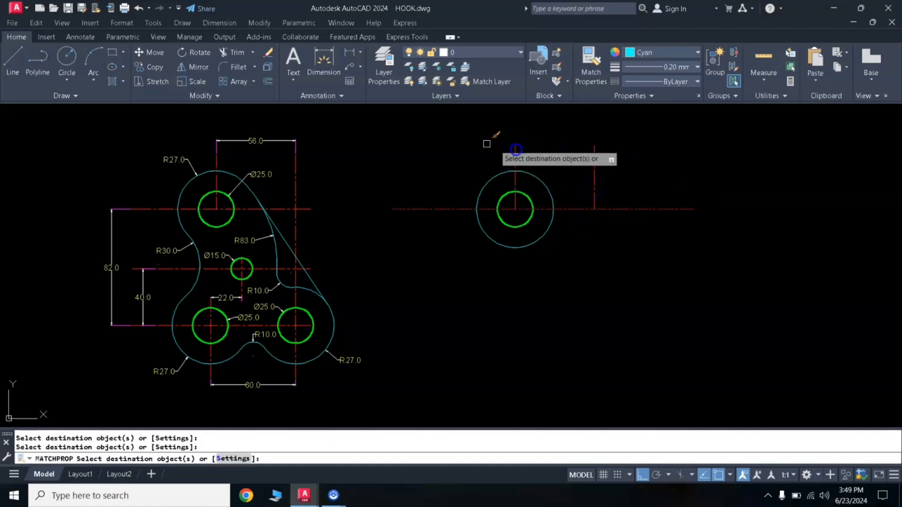
key("Return")
Step: Add a horizontal linear dimension between the upper ends of the two vertical centrelines, placed above them
left_click(348, 56)
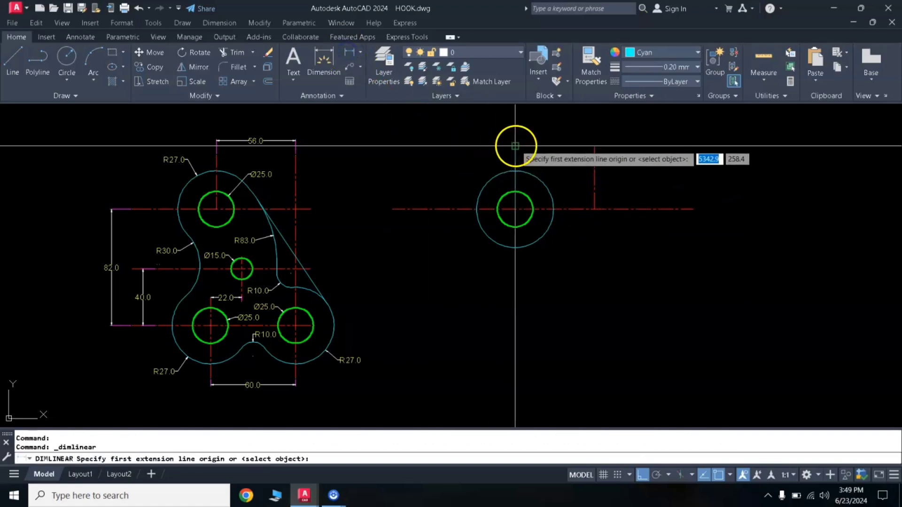
left_click(516, 145)
left_click(594, 146)
left_click(596, 127)
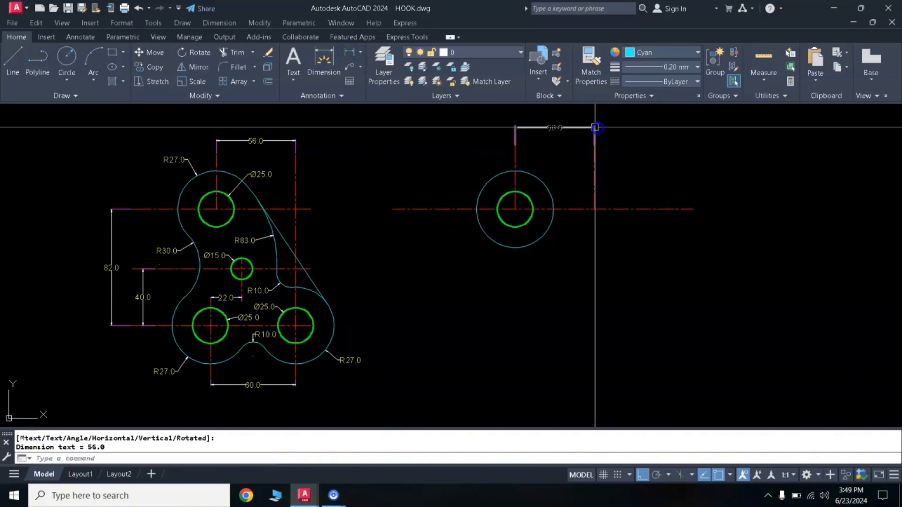
Step: Stretch the lower end of the offset vertical centreline downward by about 122
left_click(595, 207)
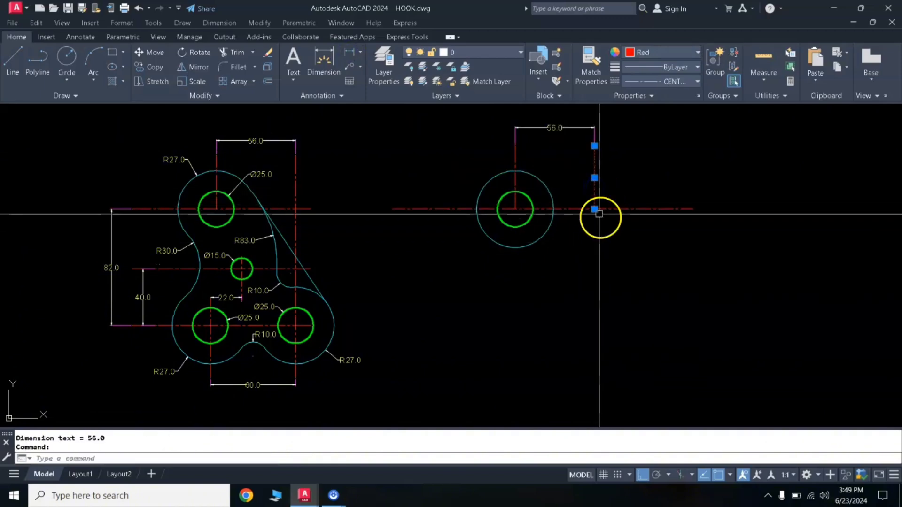
left_click(594, 209)
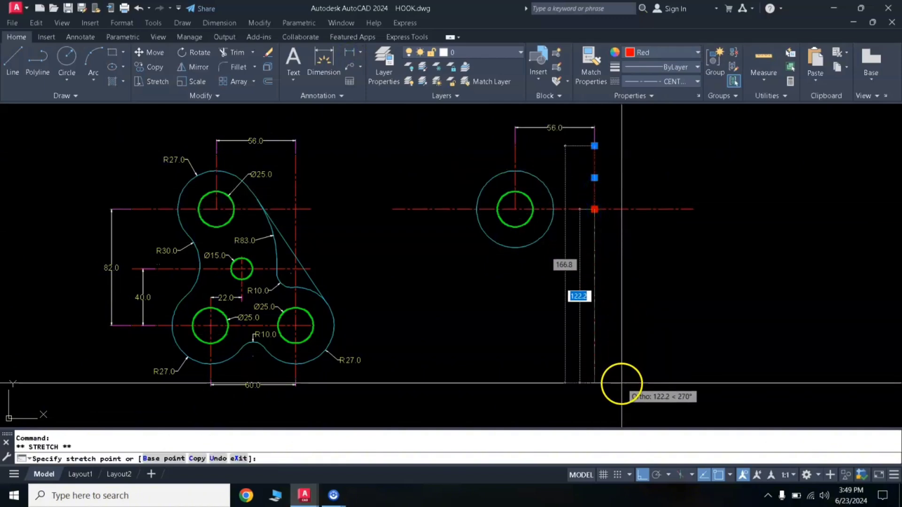
key("Escape")
key("Escape")
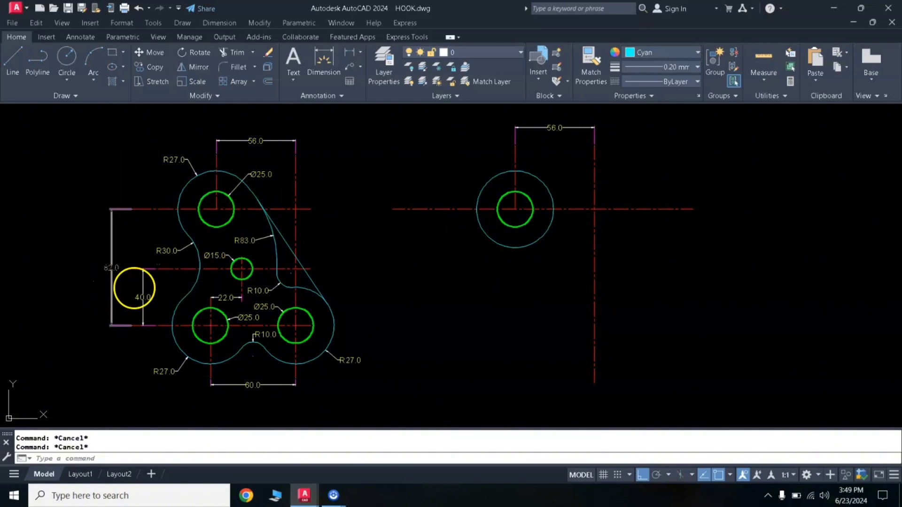
Step: Offset the new horizontal centreline 82 downward
type("o")
key("Return")
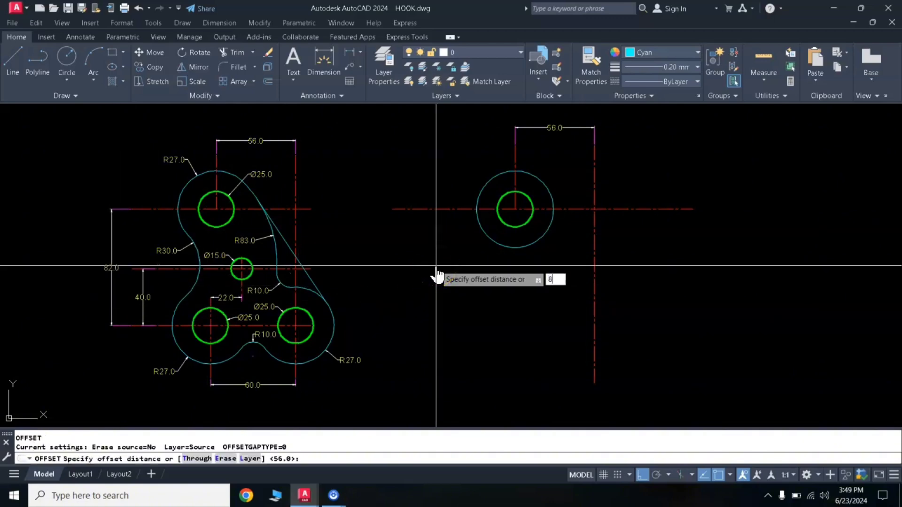
key("Return")
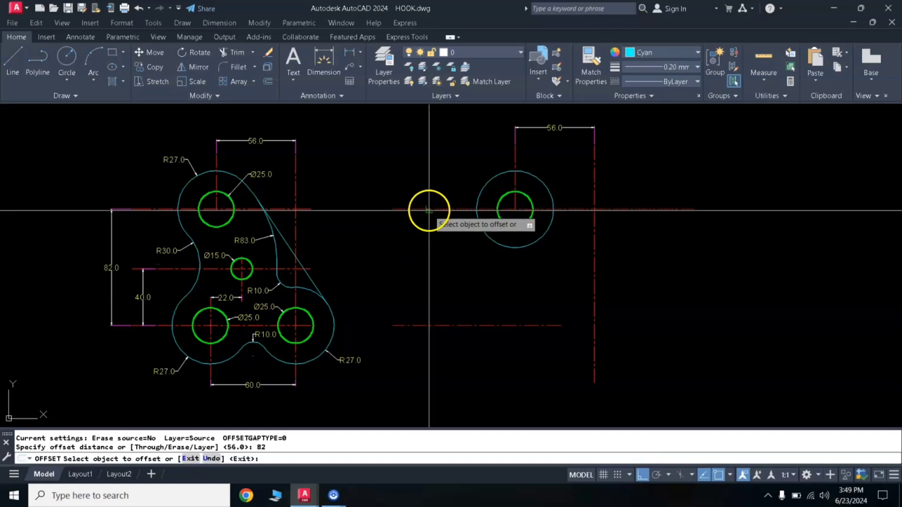
left_click(429, 210)
left_click(444, 307)
key("Return")
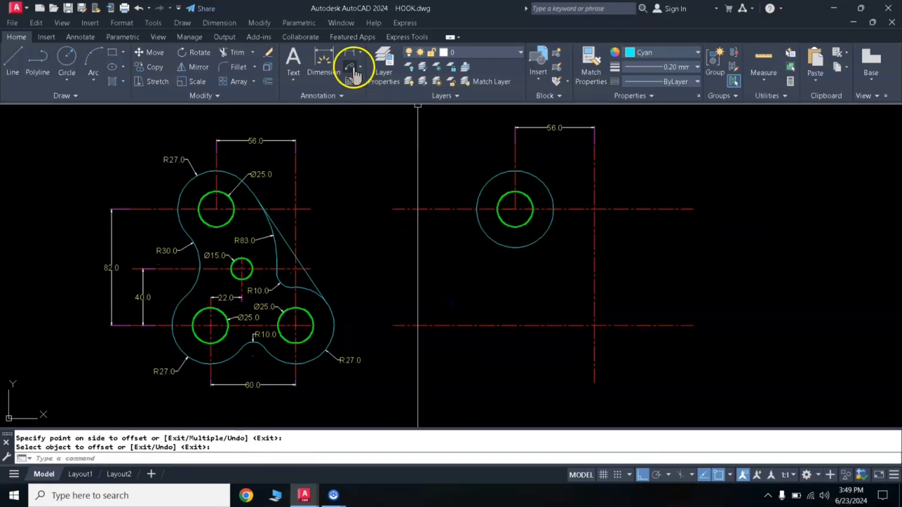
Step: Add a vertical linear dimension between the left ends of the two horizontal centrelines, placed to their left
left_click(393, 209)
left_click(393, 325)
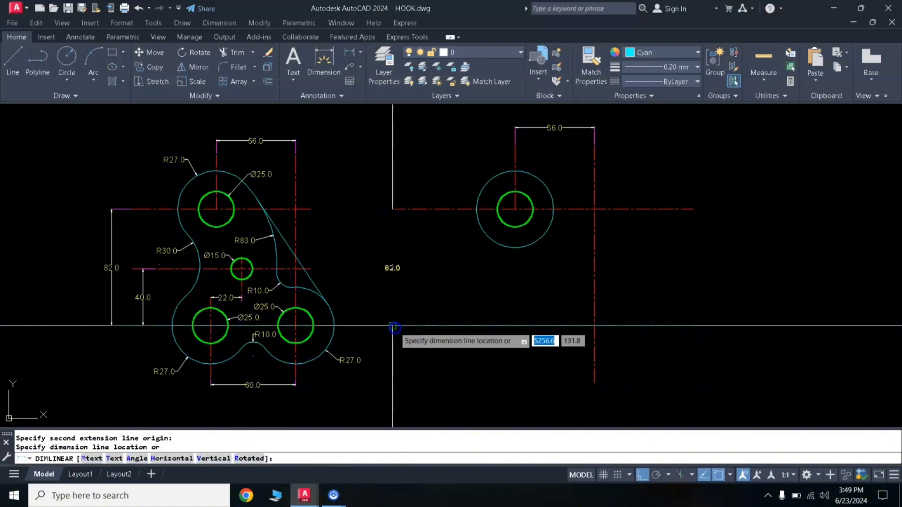
left_click(374, 329)
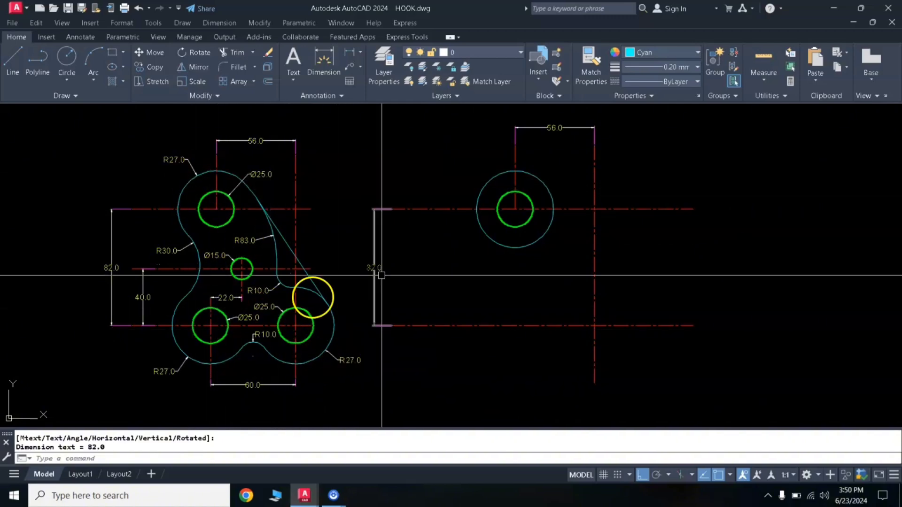
Step: Copy both concentric circles from their centre to the intersection of the long vertical and lower horizontal centrelines
left_click(496, 216)
left_click(481, 267)
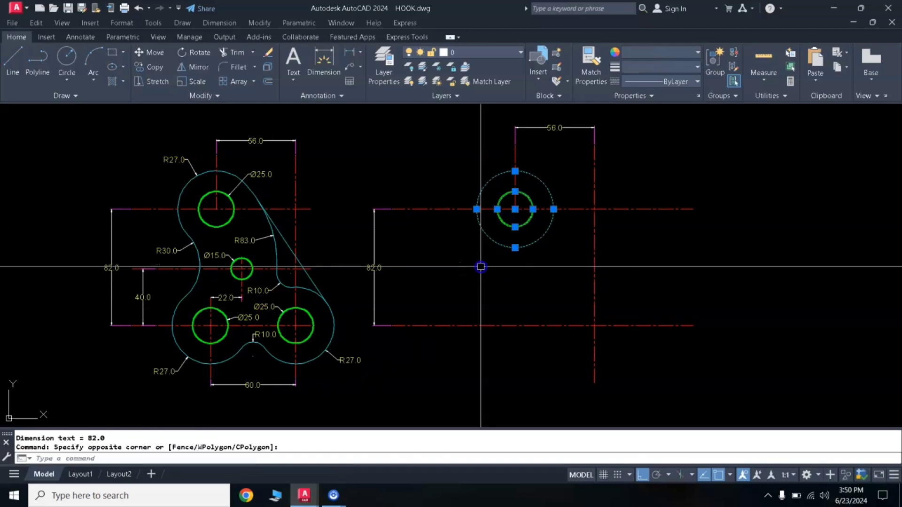
type("o")
key("Return")
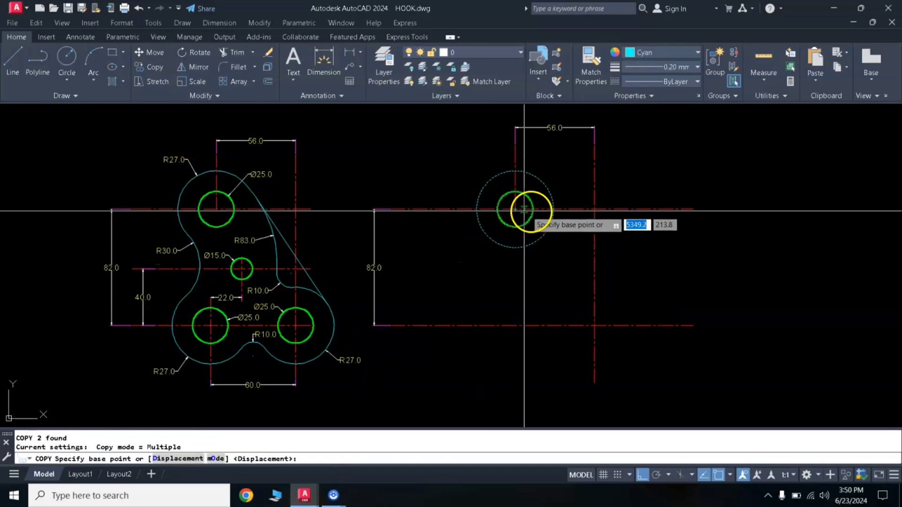
left_click(515, 209)
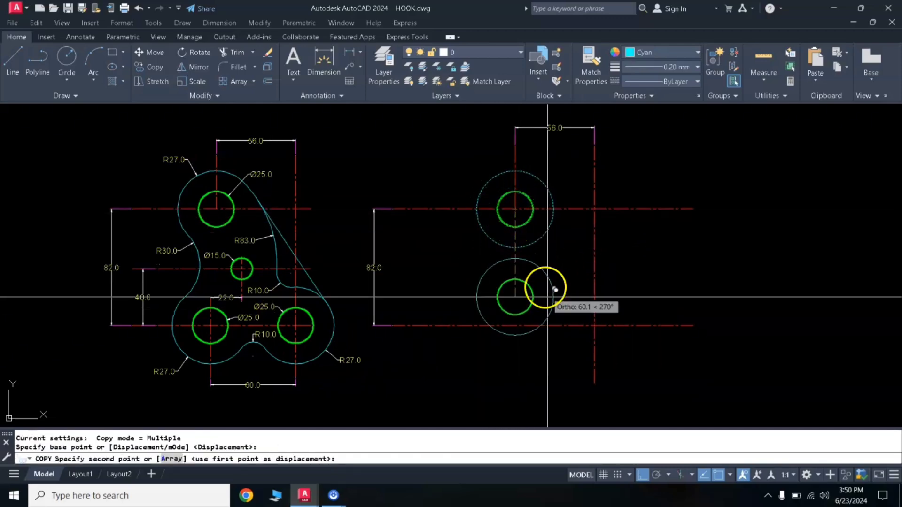
left_click(515, 325)
left_click(594, 325)
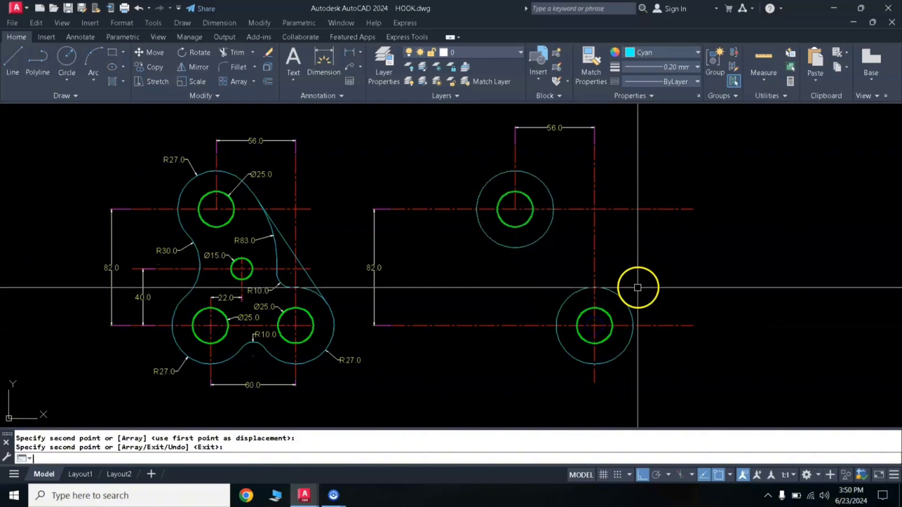
Step: Offset the long vertical centreline through the lower circles 60 to the left
key("Return")
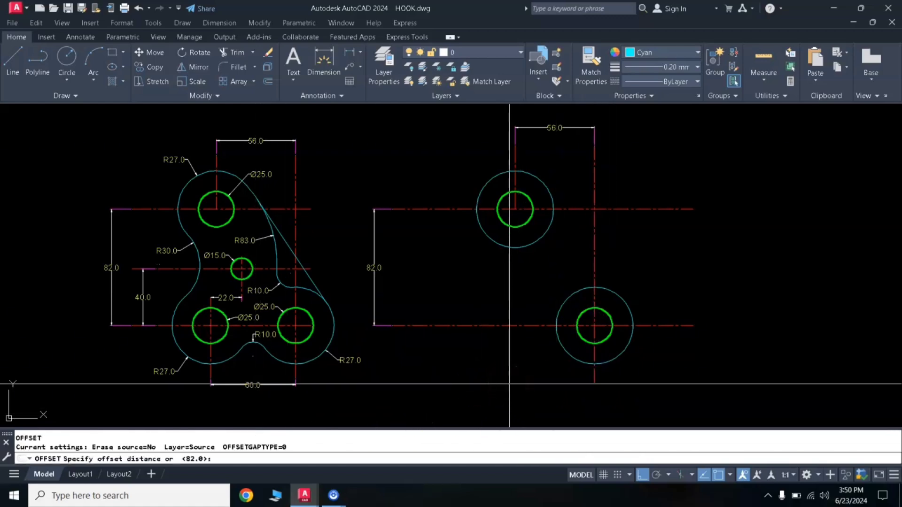
key("Return")
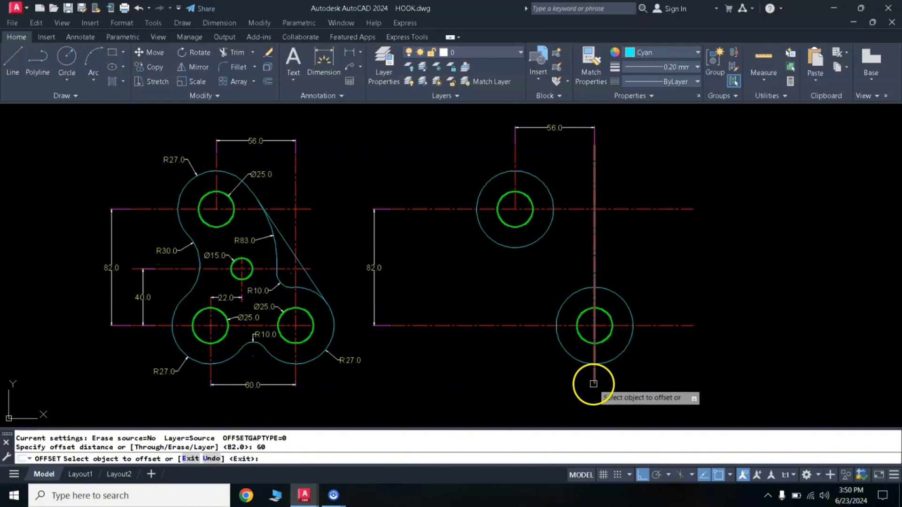
left_click(593, 384)
left_click(512, 384)
key("Return")
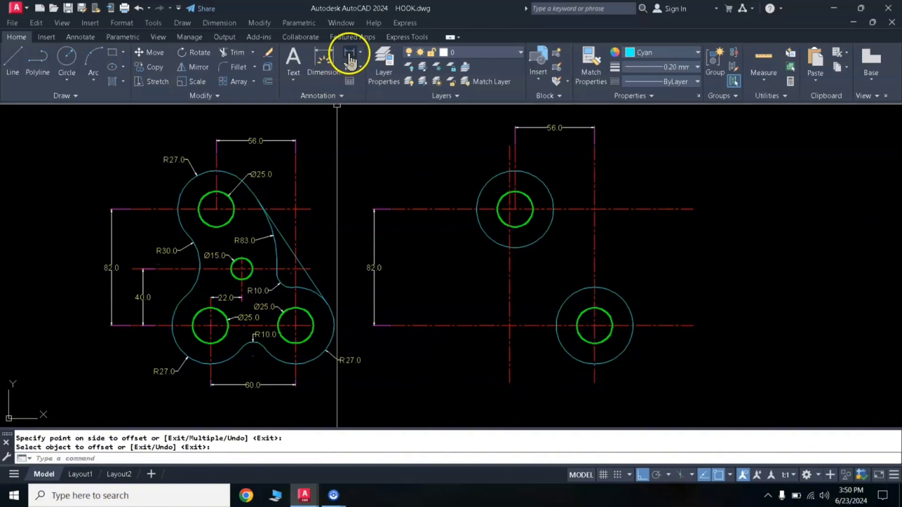
Step: Add a horizontal linear dimension between the lower ends of the leftmost and rightmost vertical centrelines, placed below them
left_click(350, 58)
left_click(509, 382)
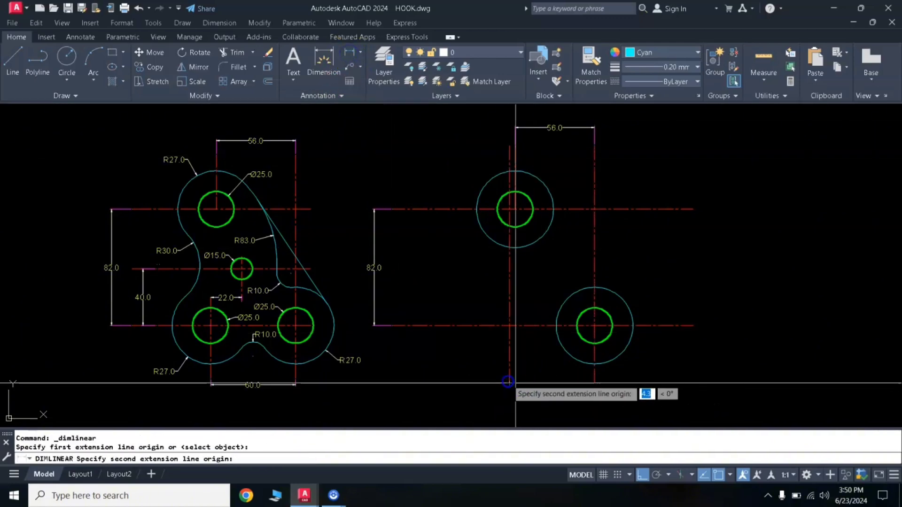
left_click(594, 383)
left_click(588, 397)
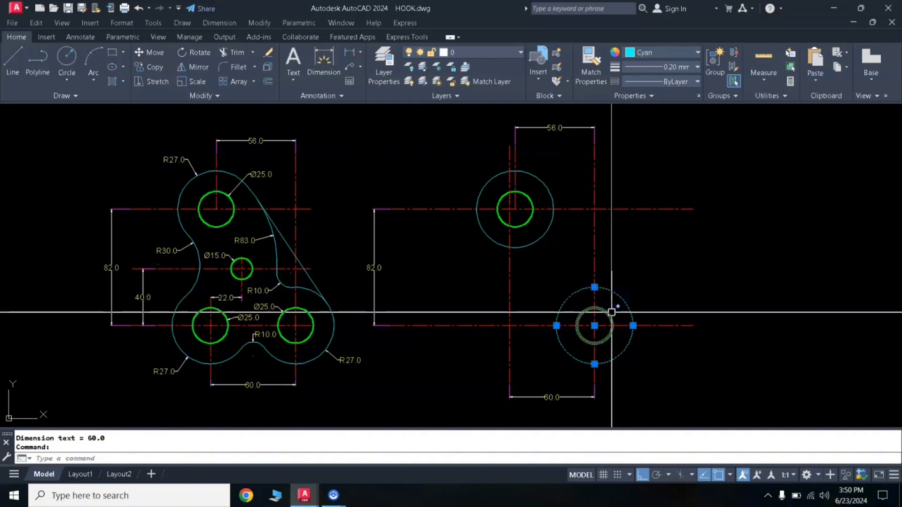
Step: Copy the lower-right pair of concentric circles from their centre to the intersection of the leftmost vertical and lower horizontal centrelines
type("co")
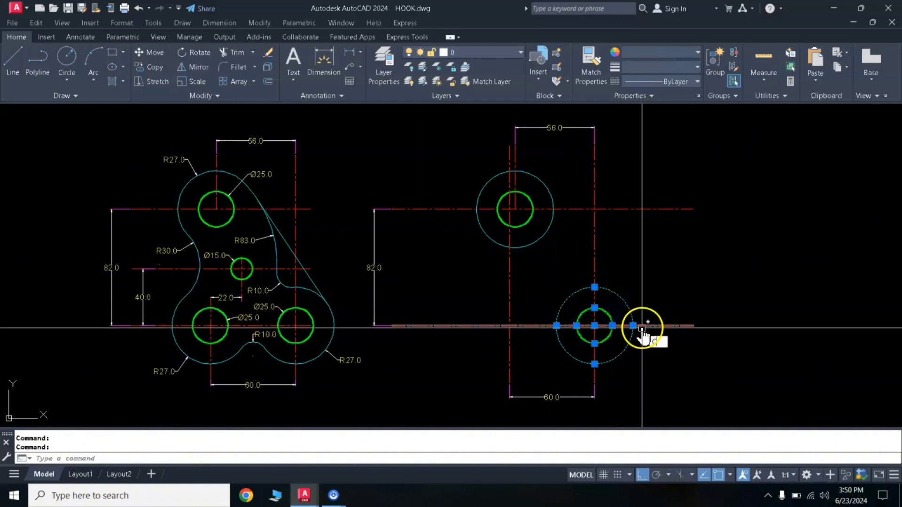
key("Return")
left_click(594, 325)
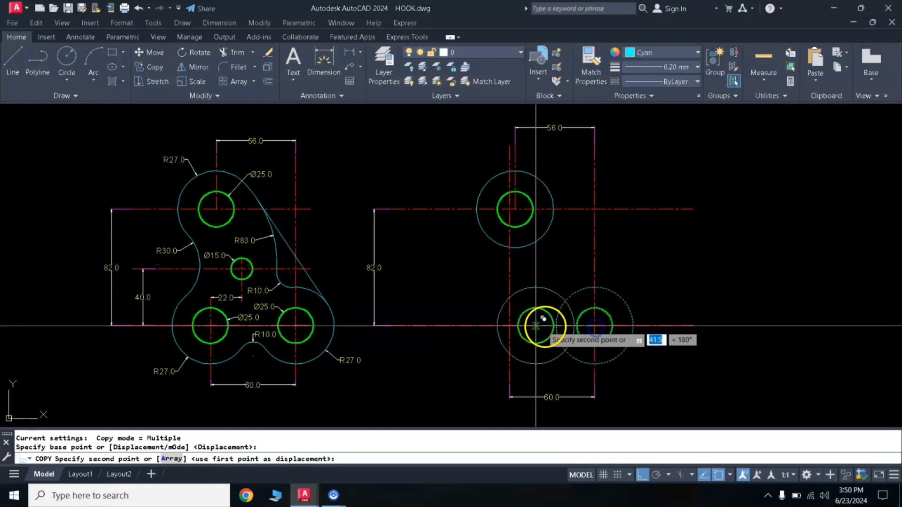
left_click(509, 326)
key("Return")
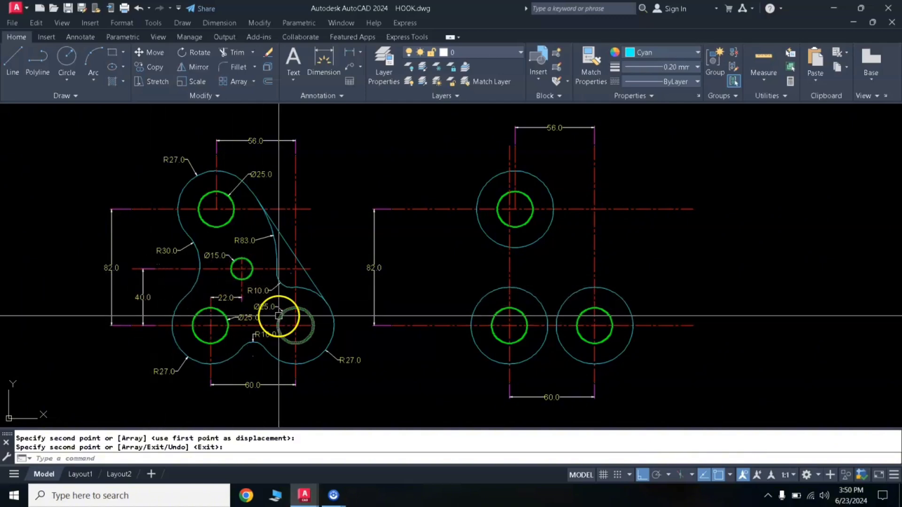
Step: Offset the lower horizontal centreline 40 upward
key("Return")
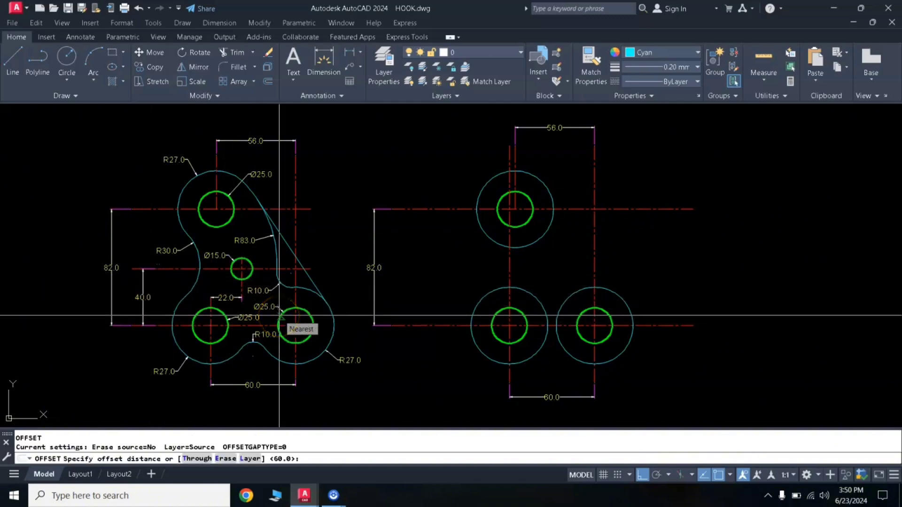
key("Return")
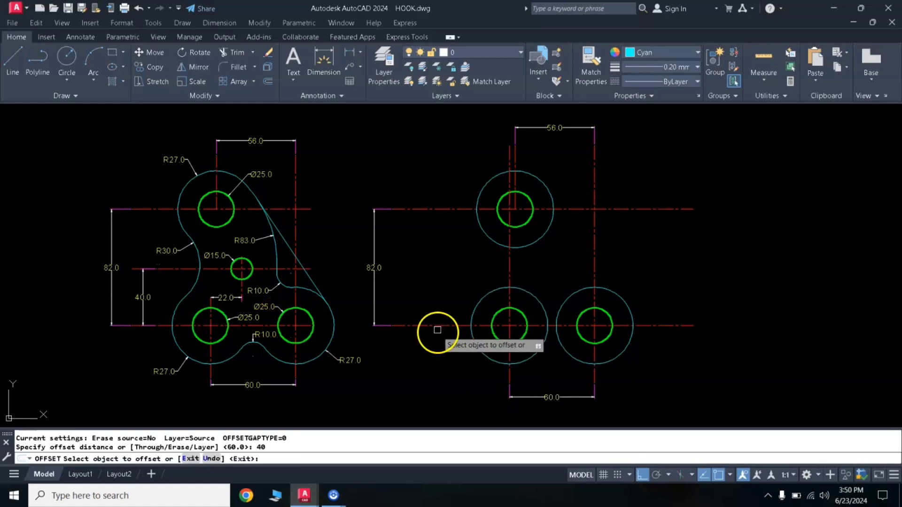
left_click(424, 324)
left_click(442, 306)
key("Return")
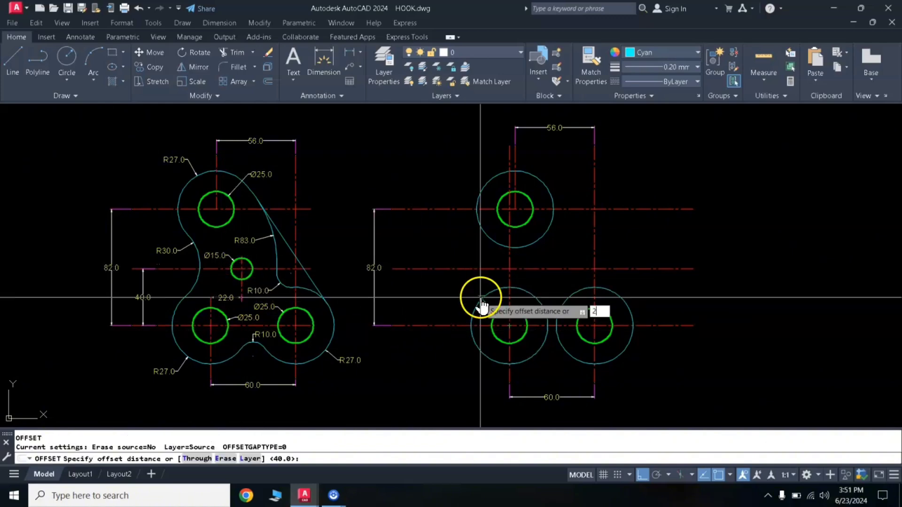
Step: Offset the vertical centreline through the lower-left circles 22 to the right
type("2")
key("Return")
left_click(507, 275)
left_click(536, 280)
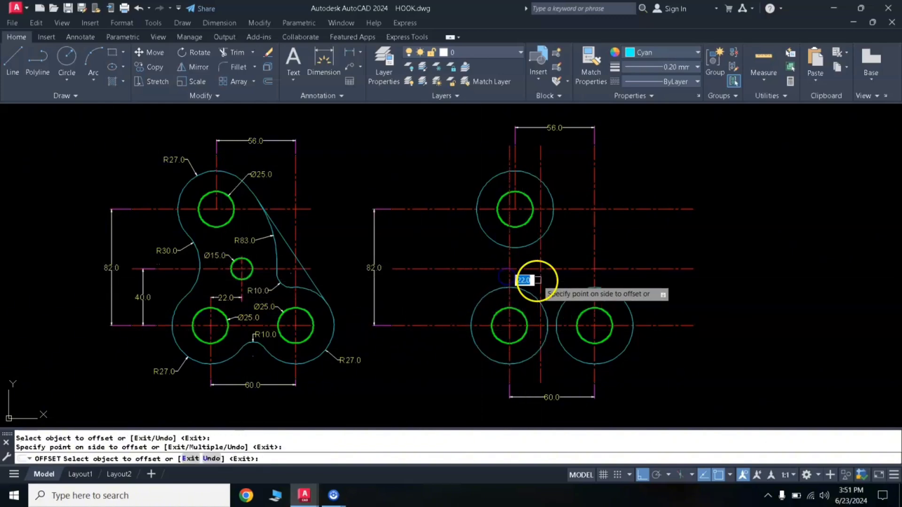
key("Return")
Step: Draw a circle of diameter 15 at the intersection of the new vertical and middle horizontal centrelines
left_click(541, 271)
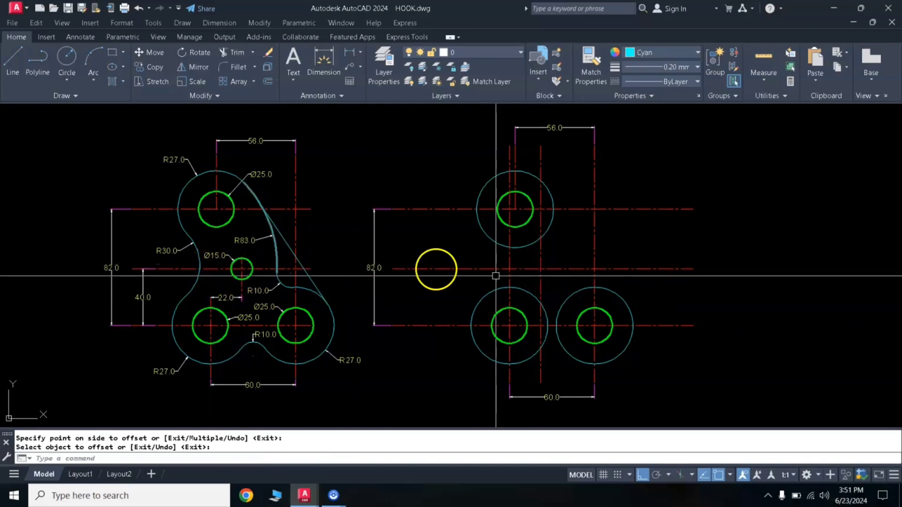
type("c")
key("Return")
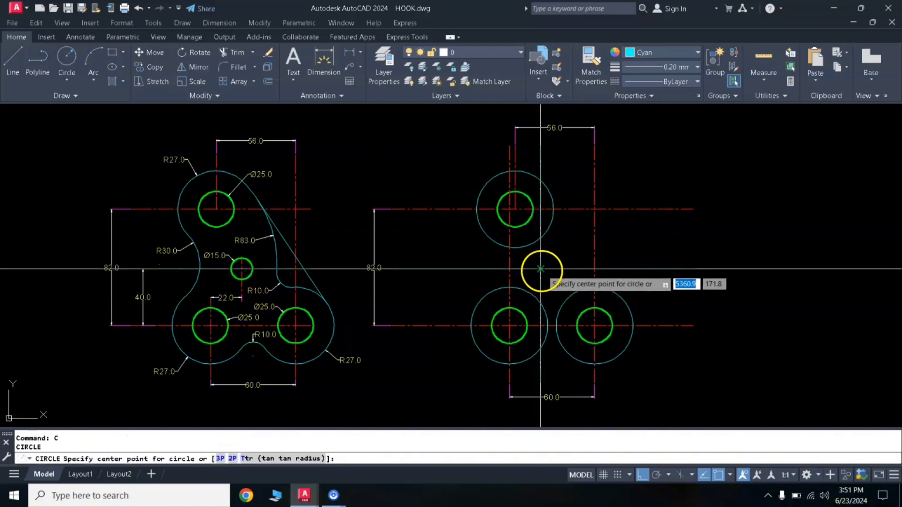
left_click(540, 269)
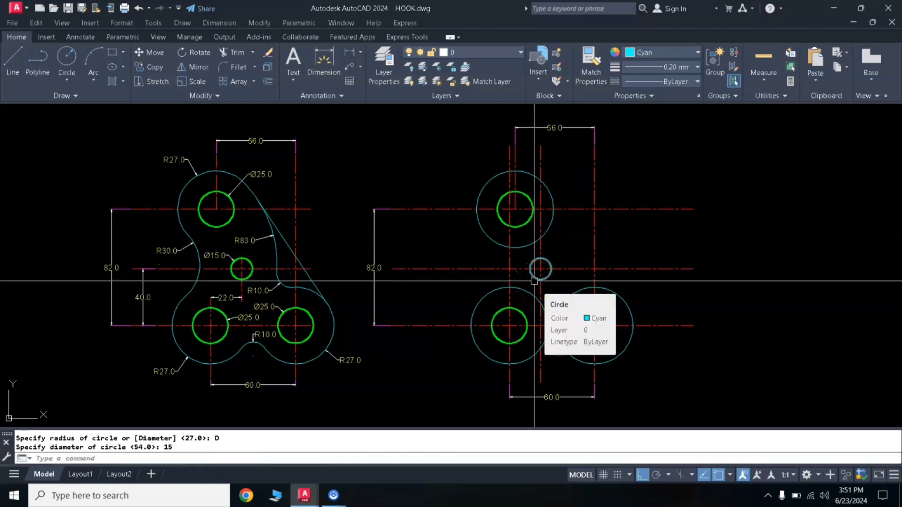
Step: Match the properties of the small middle circle to those of the upper green hole
key("Return")
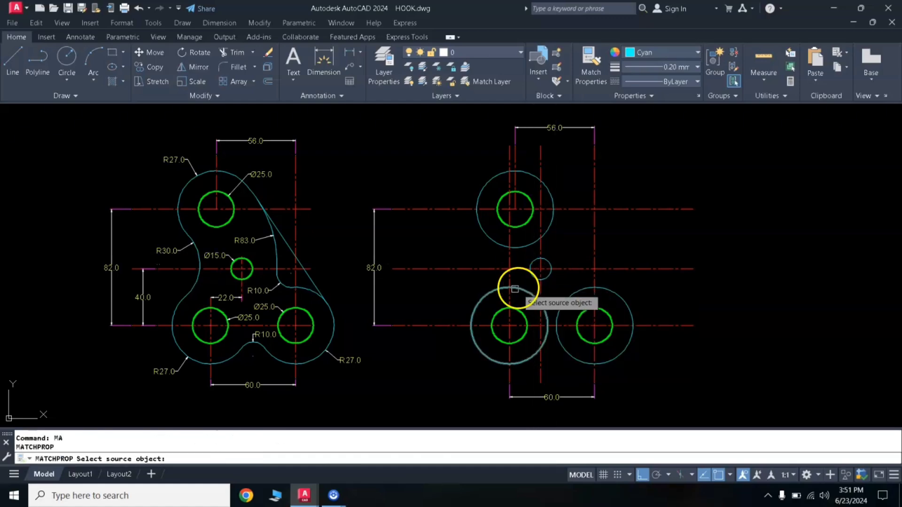
left_click(521, 227)
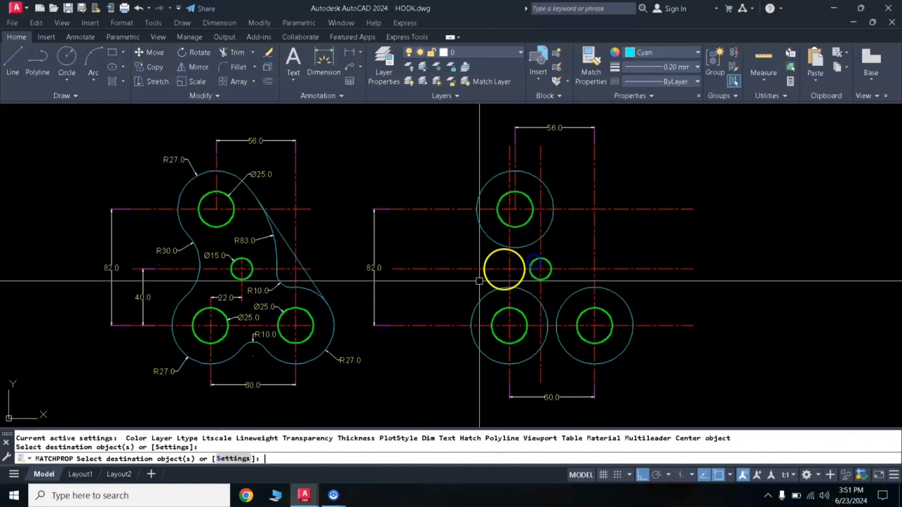
left_click(531, 268)
key("Return")
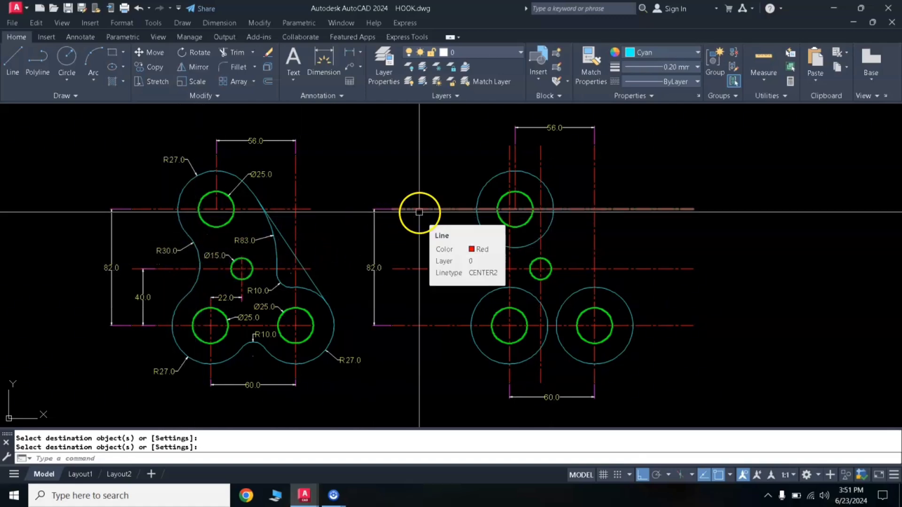
Step: Draw a tangent-tangent-radius circle of radius 30 touching the left sides of the upper and lower-left outer circles
key("Escape")
type("c")
key("Return")
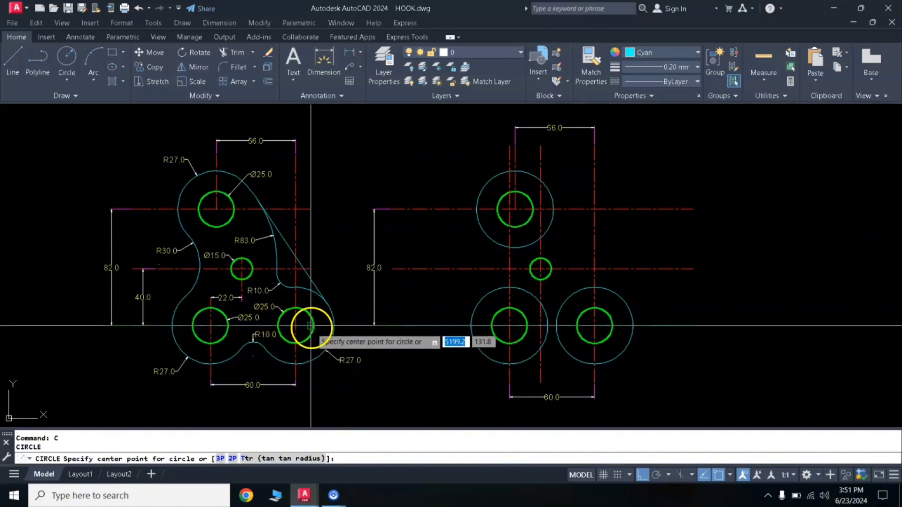
left_click(295, 459)
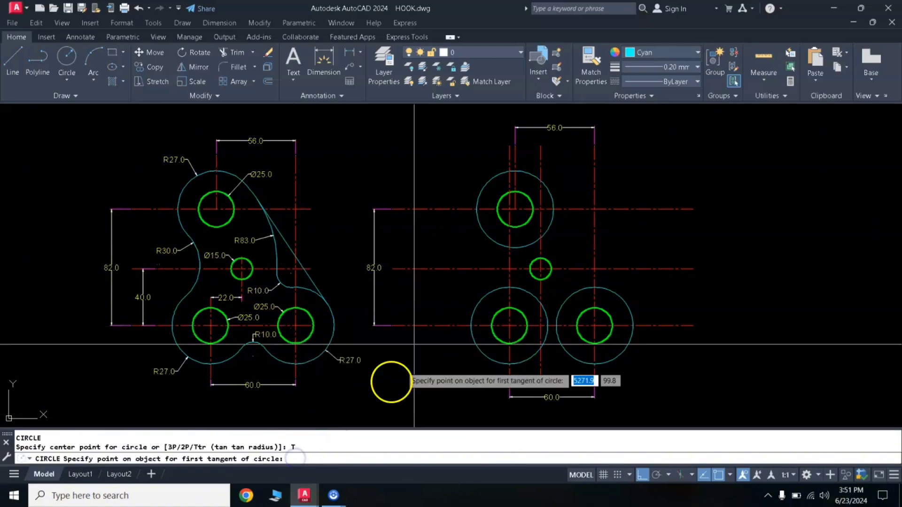
left_click(480, 231)
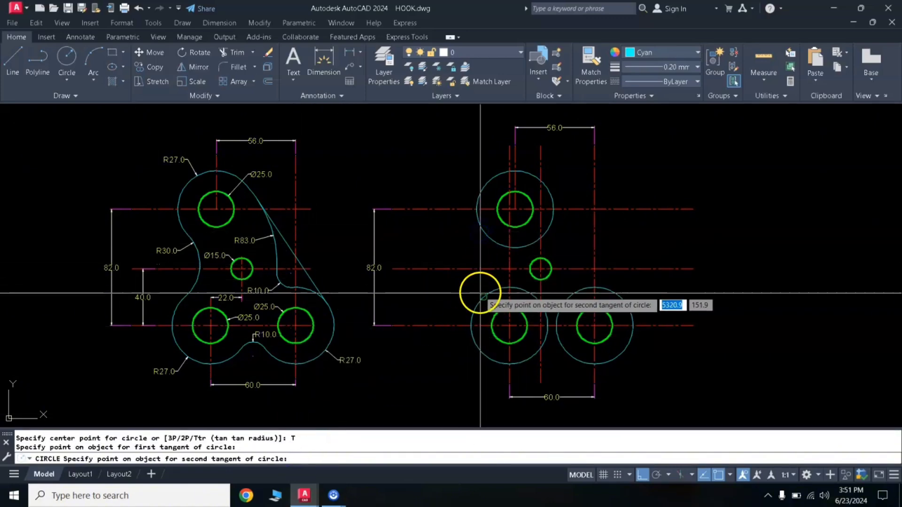
left_click(477, 292)
type("30")
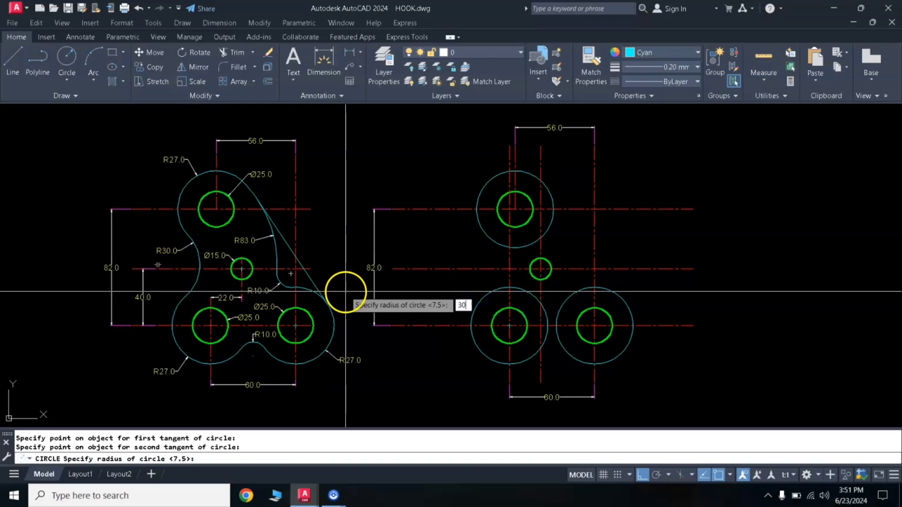
key("Return")
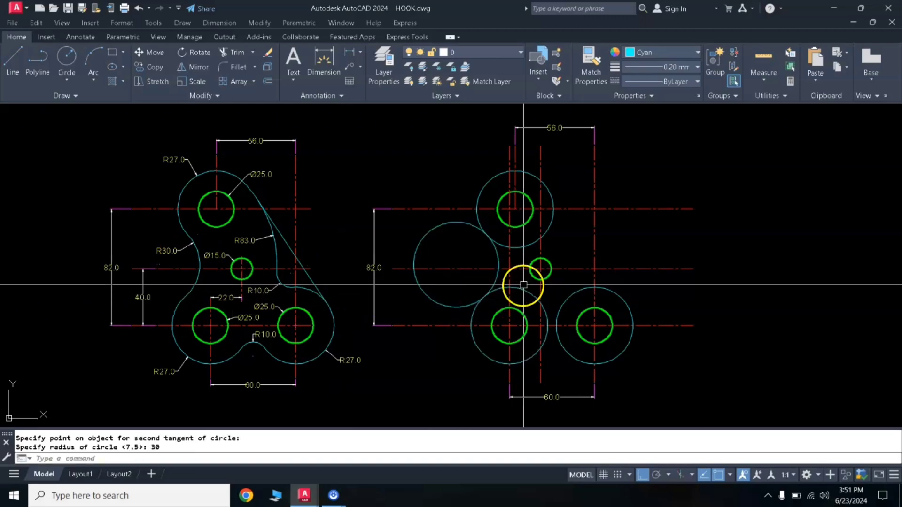
Step: Trim the radius 30 circle against the upper and lower-left outer circles, keeping only the concave arc between them
left_click(521, 250)
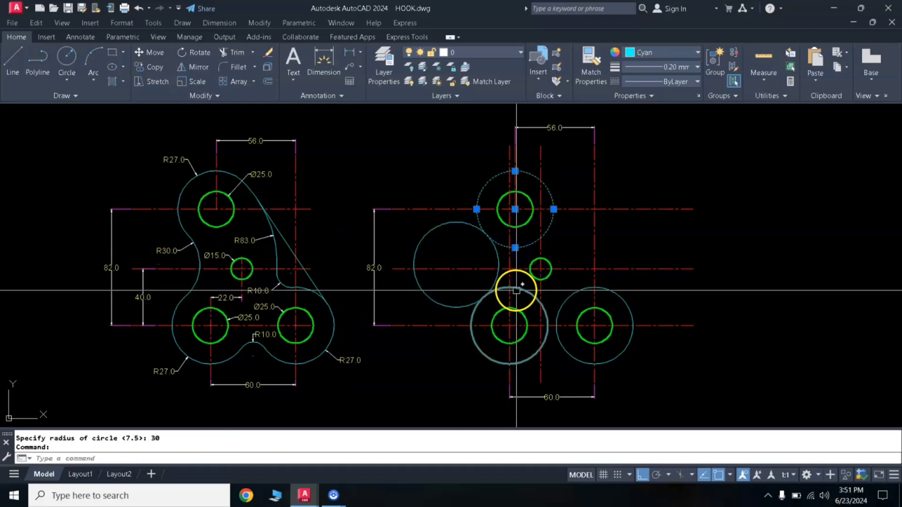
left_click(516, 291)
type("TR")
key("Return")
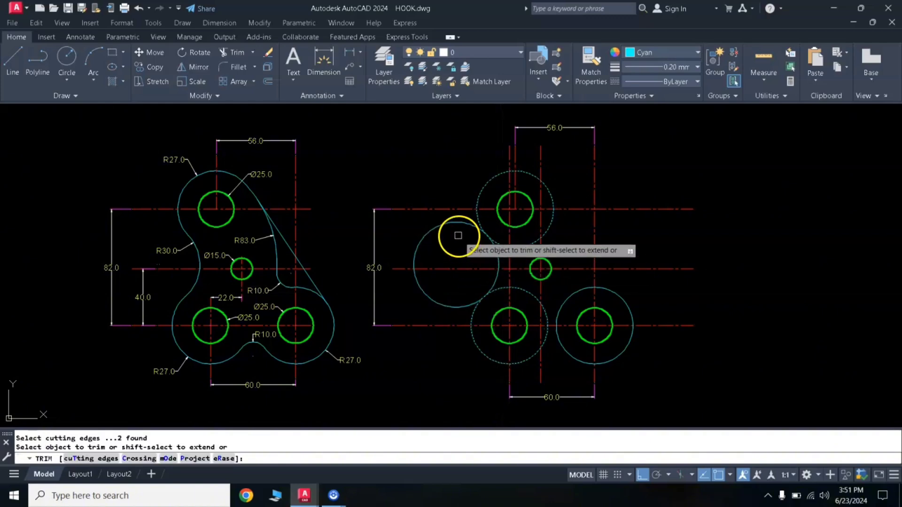
left_click(458, 222)
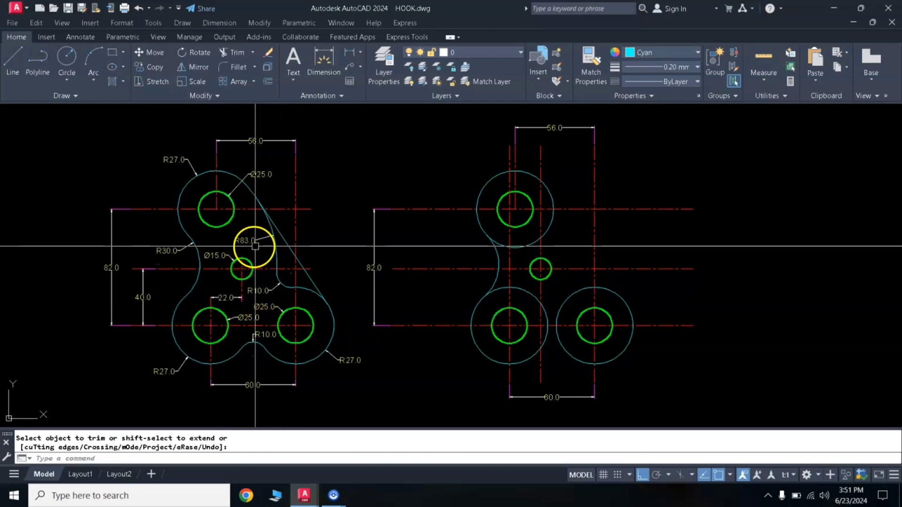
left_click(405, 307)
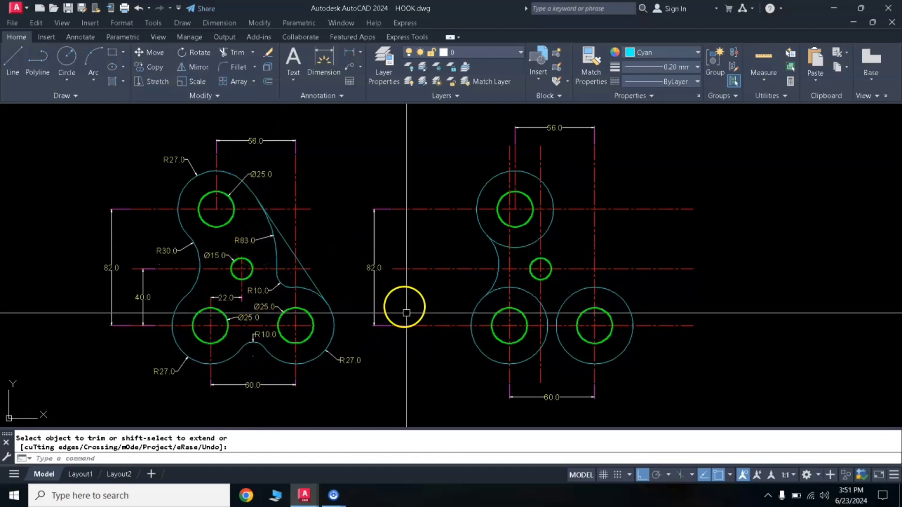
Step: Draw a tangent-tangent-radius circle of radius 83 enclosing the upper and lower-left outer circles, tangent on their right sides
key("Escape")
type("c")
key("Return")
left_click(327, 430)
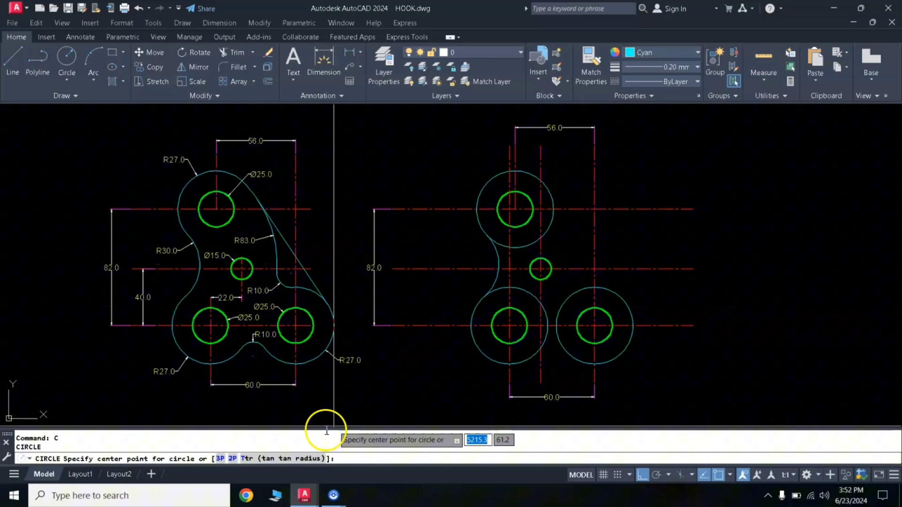
left_click(287, 464)
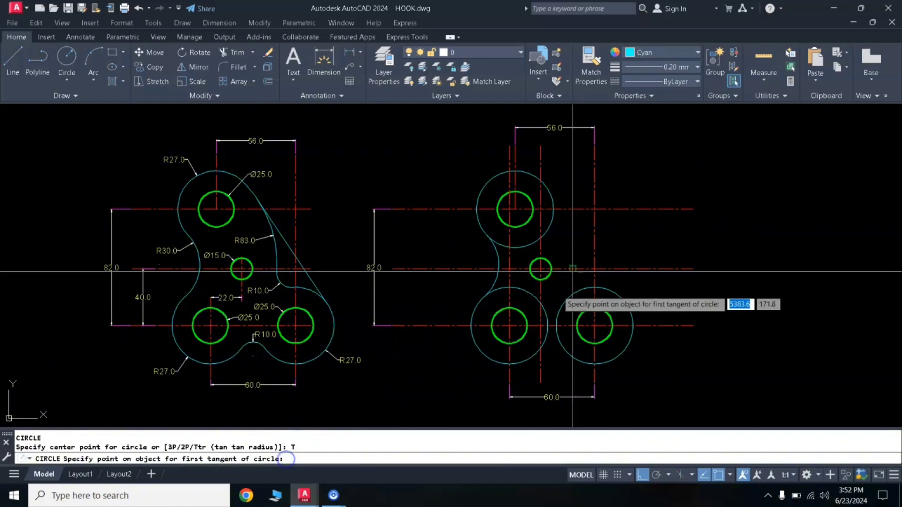
left_click(544, 184)
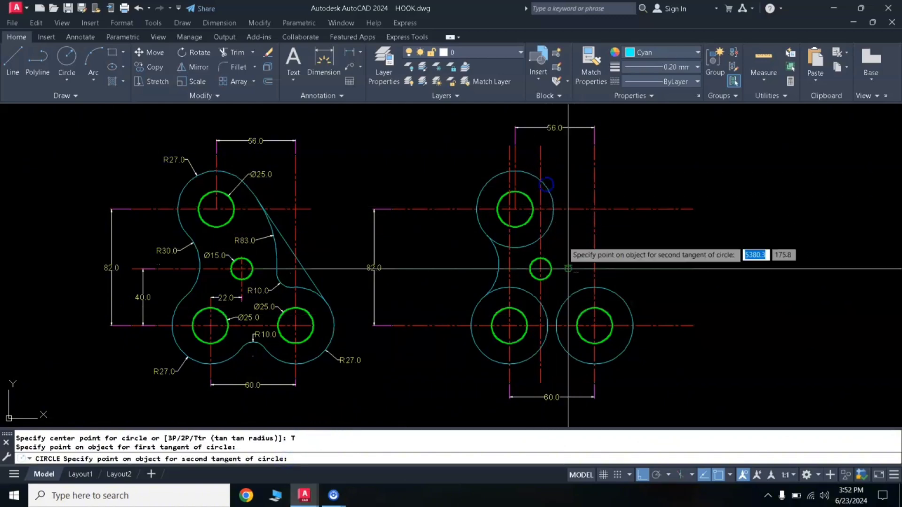
left_click(524, 365)
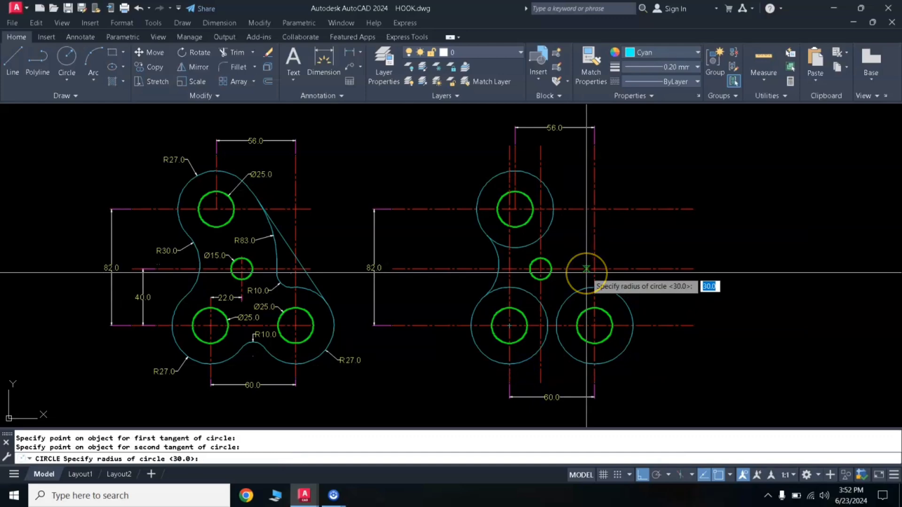
type("83")
key("Return")
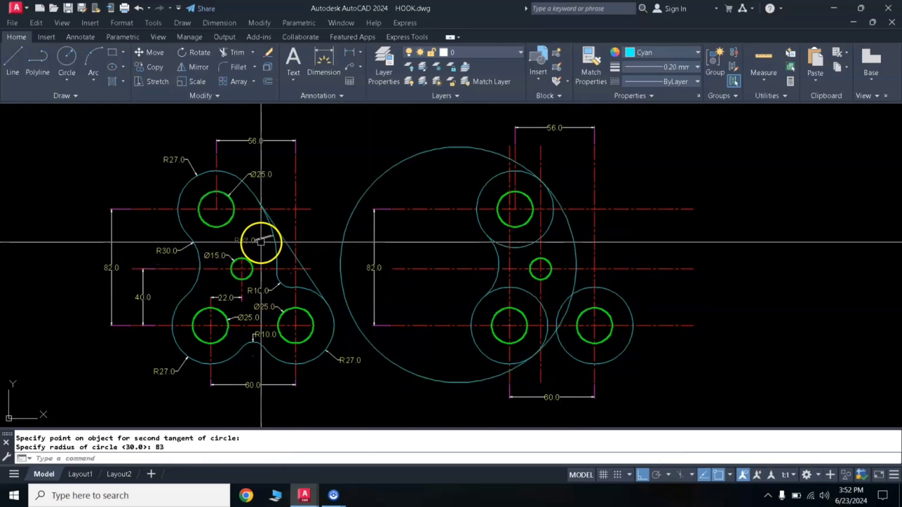
Step: Trim the radius 83 circle against the upper and lower-left outer circles, keeping only the right-hand arc between them
left_click(546, 230)
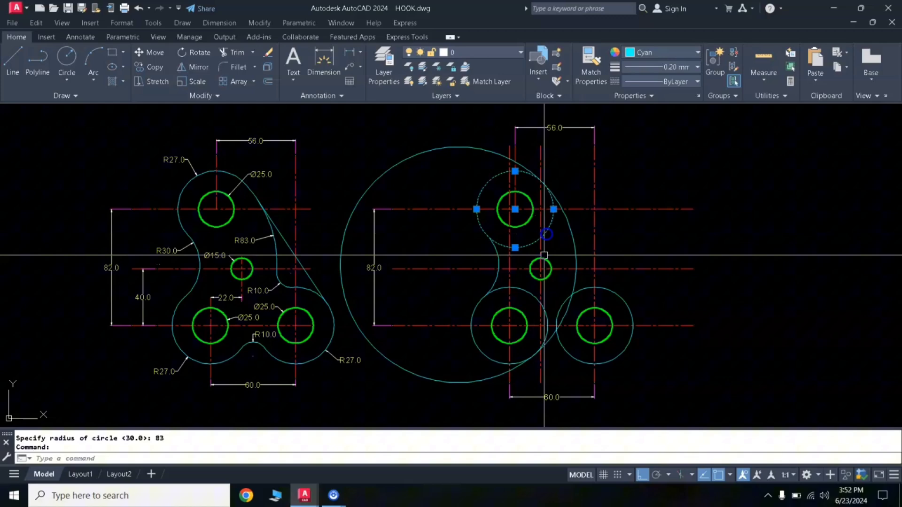
left_click(525, 289)
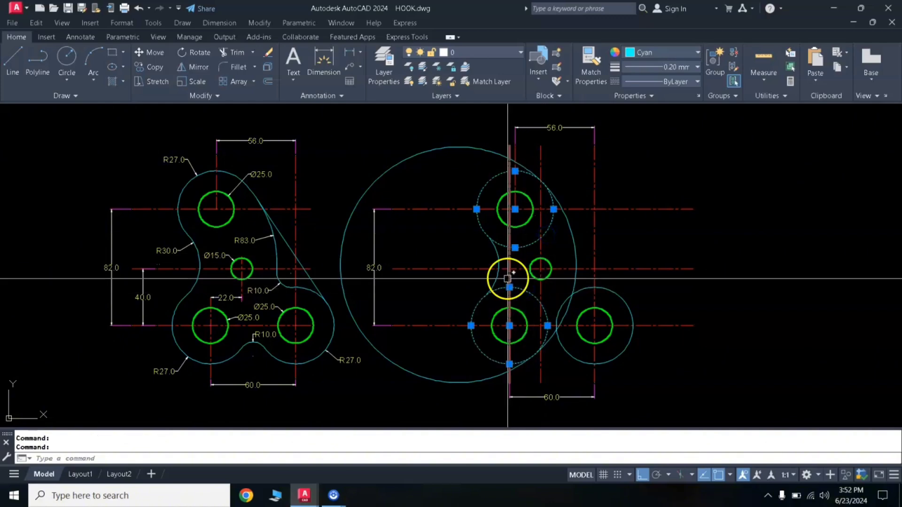
type("tr")
key("Return")
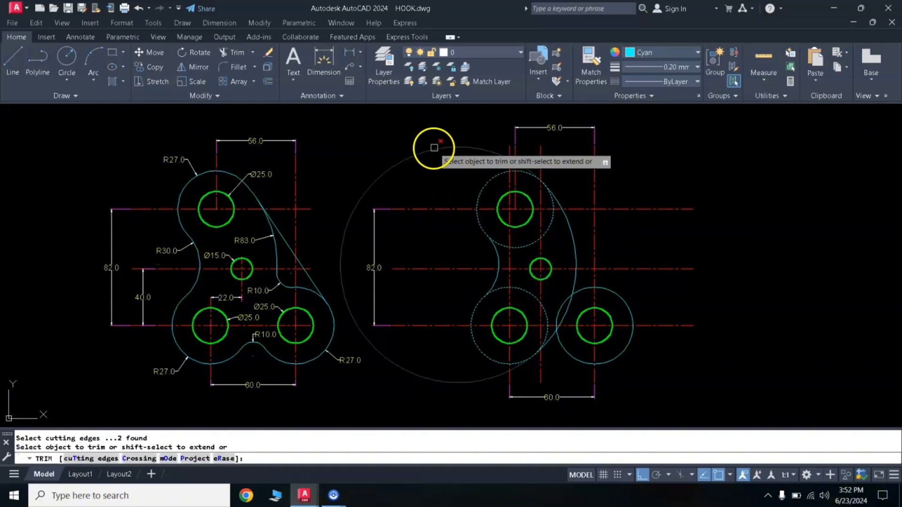
left_click(433, 148)
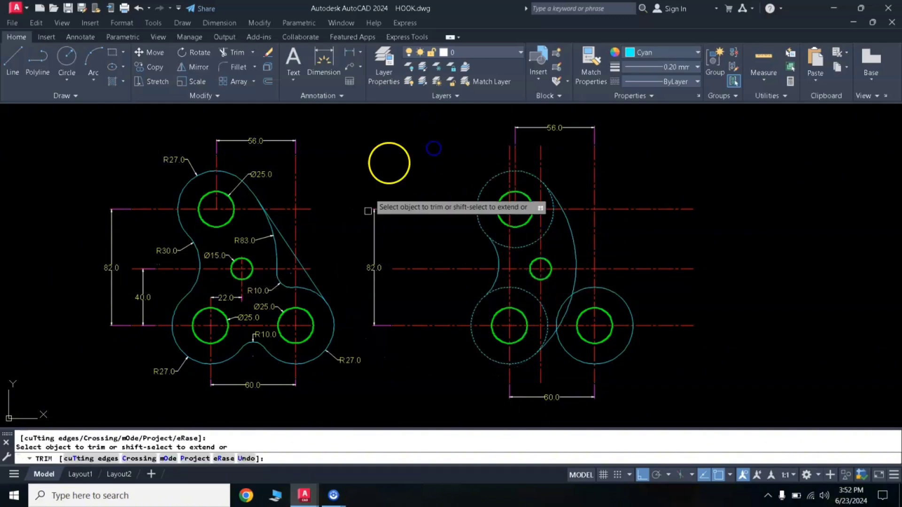
left_click(566, 317)
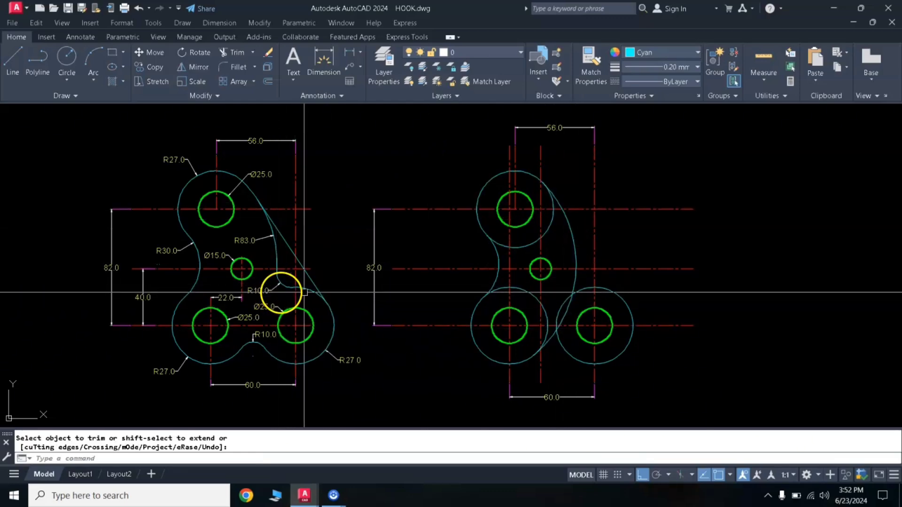
Step: Draw a tangent-tangent-radius circle of radius 10 touching the outside of the R83 arc and the top of the lower-right outer circle
key("Escape")
type("c")
key("Return")
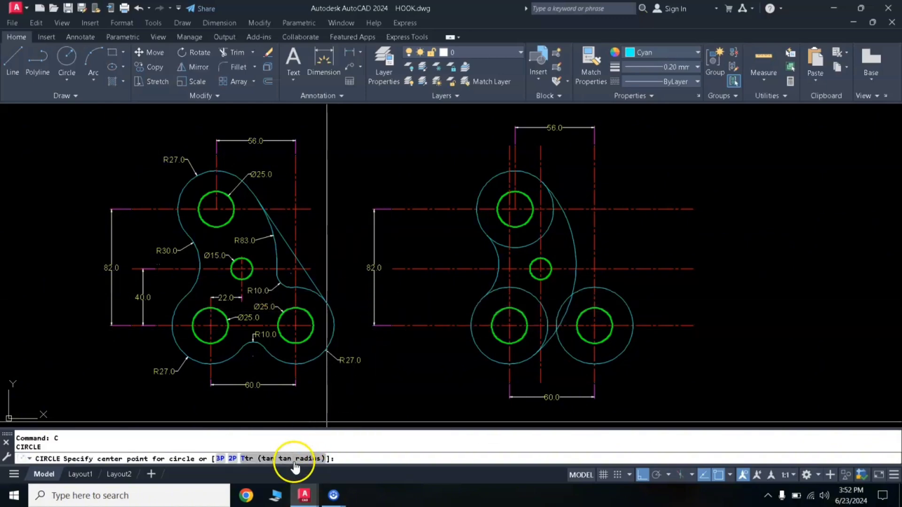
left_click(576, 280)
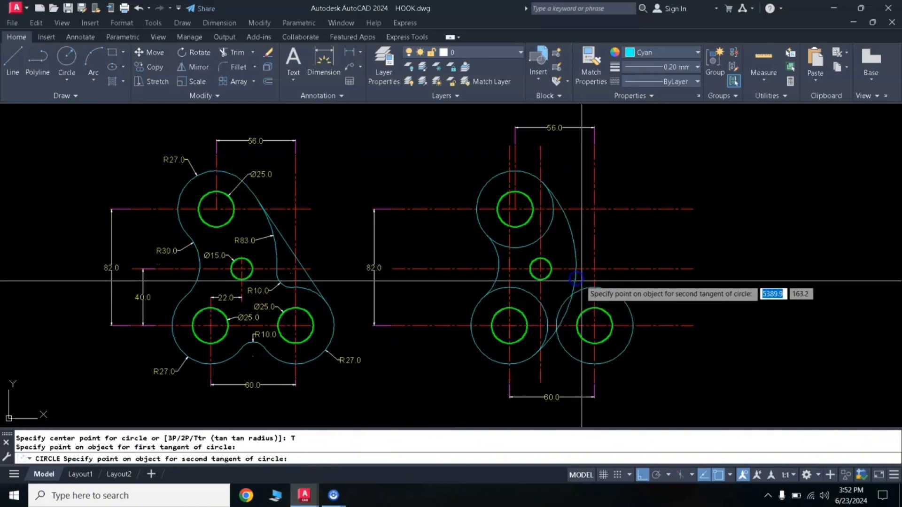
left_click(590, 286)
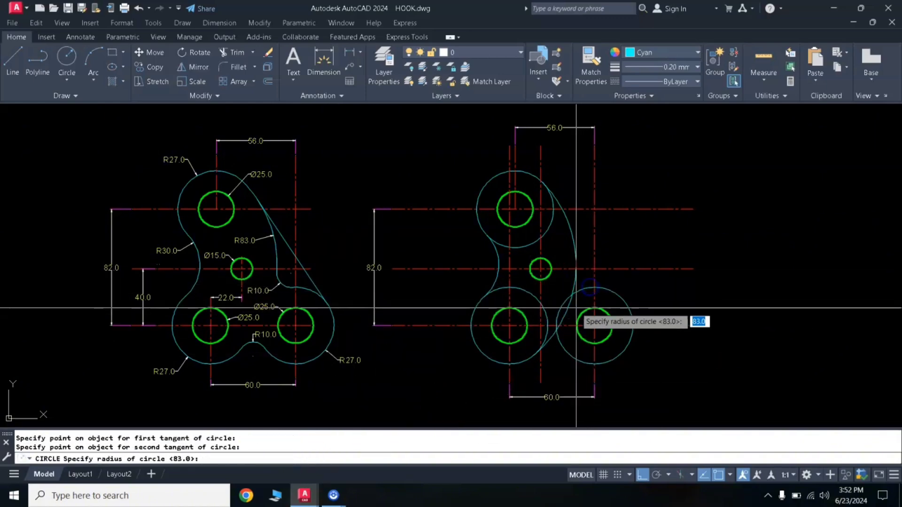
left_click(565, 329)
key("Escape")
key("Escape")
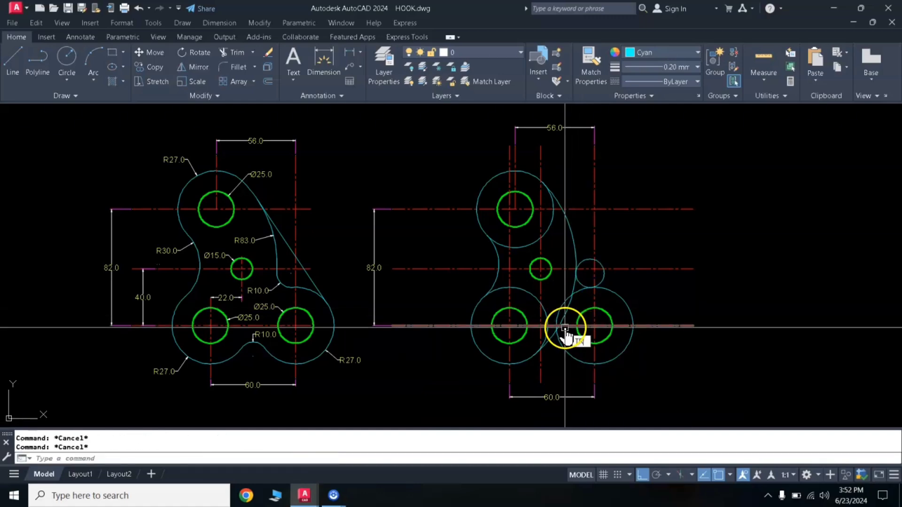
Step: Trim the radius 10 circle and its leftover ends, keeping only the concave arc joining the R83 arc to the lower-right outer circle
type("tr")
key("Return")
left_click(600, 281)
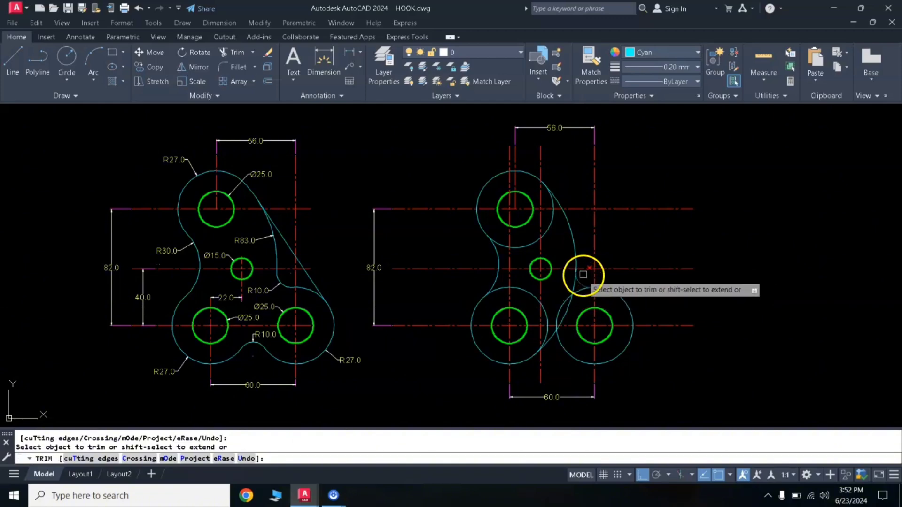
scroll(583, 270, "up", 8)
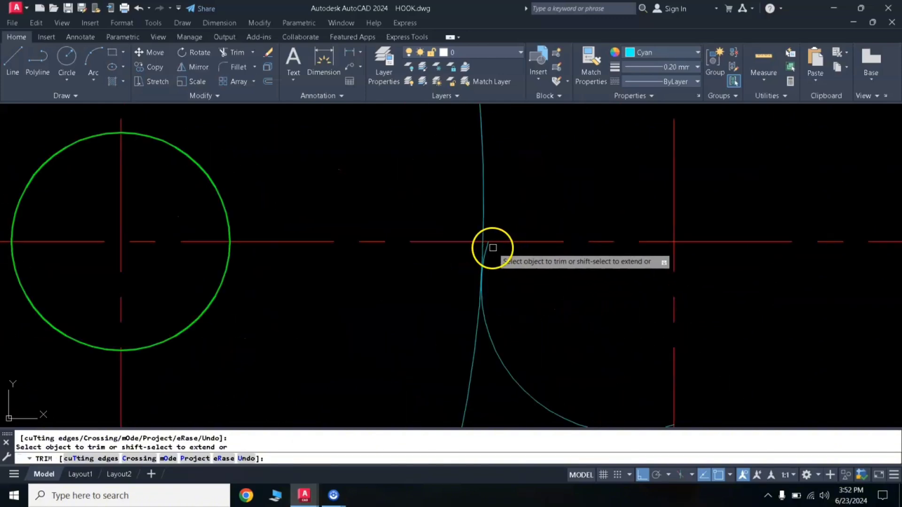
key("Return")
scroll(577, 311, "down", 4)
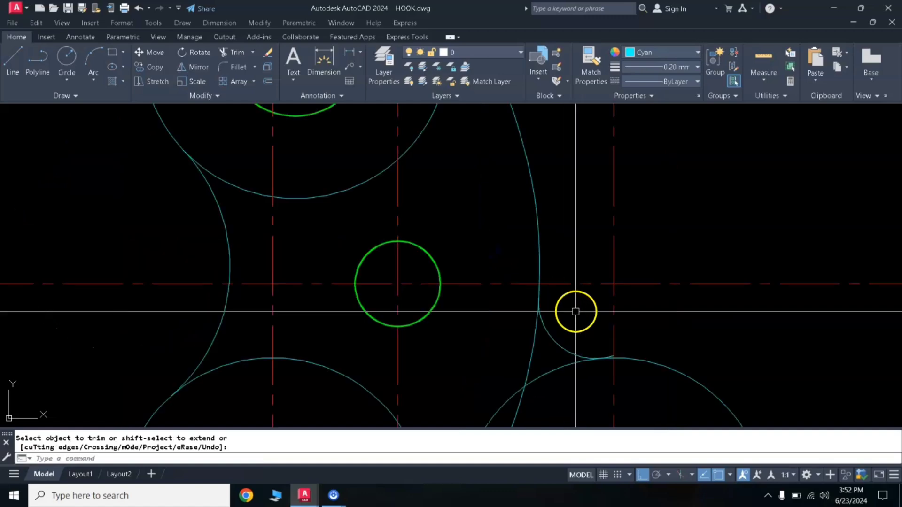
scroll(620, 366, "up", 2)
scroll(620, 366, "up", 3)
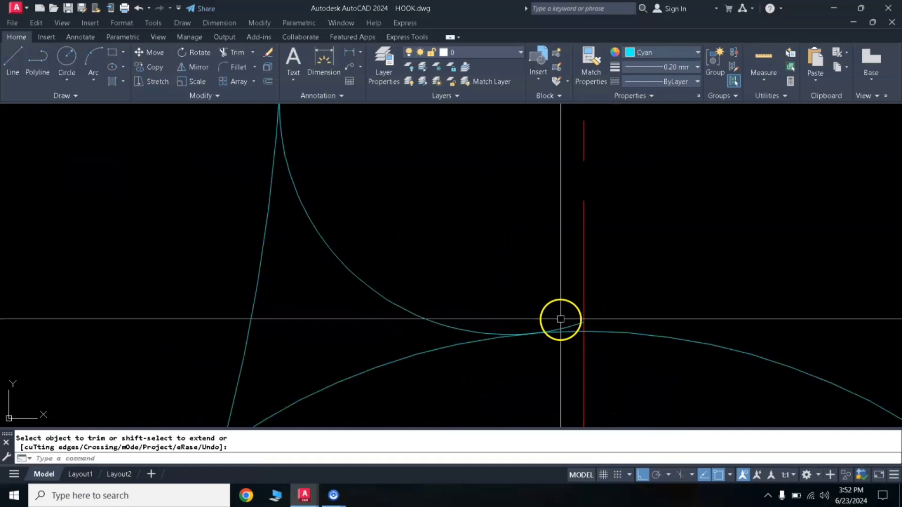
key("Return")
key("Return")
Step: Trim the lower end of the R83 arc where it extends past the lower-right outer circle
scroll(572, 323, "down", 6)
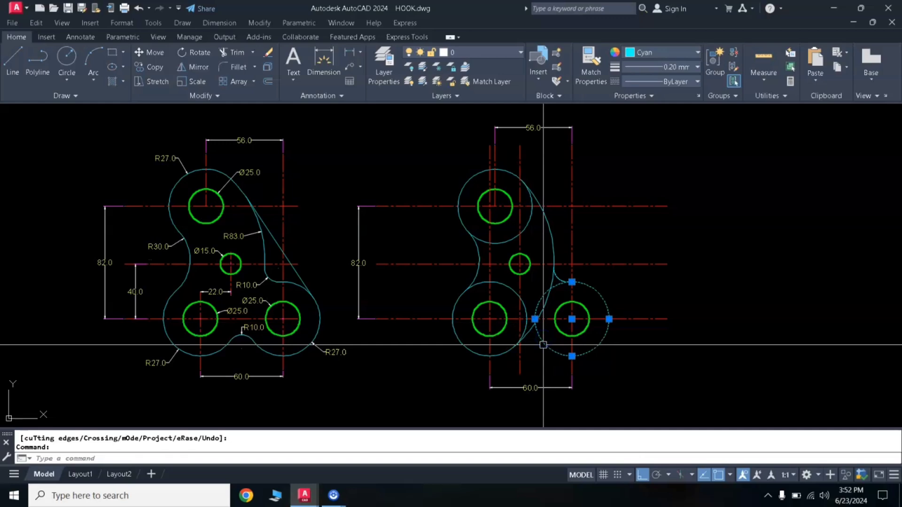
key("Return")
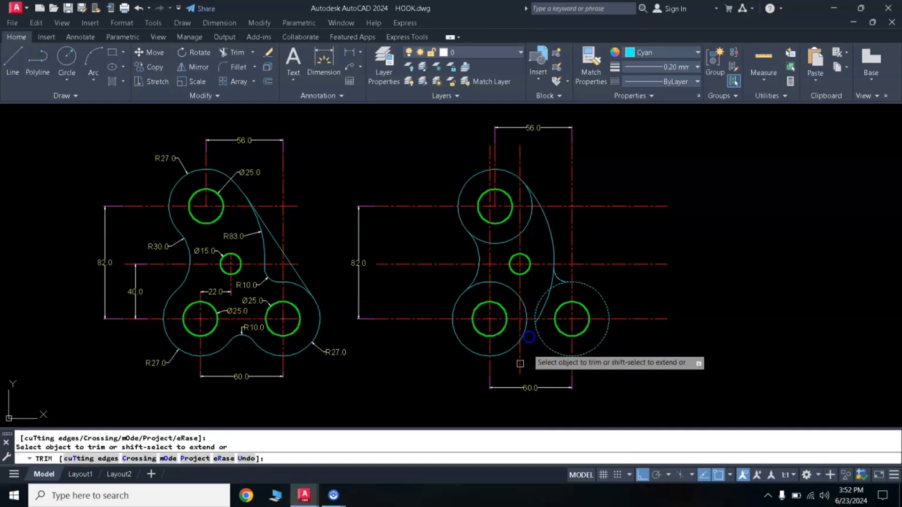
key("Return")
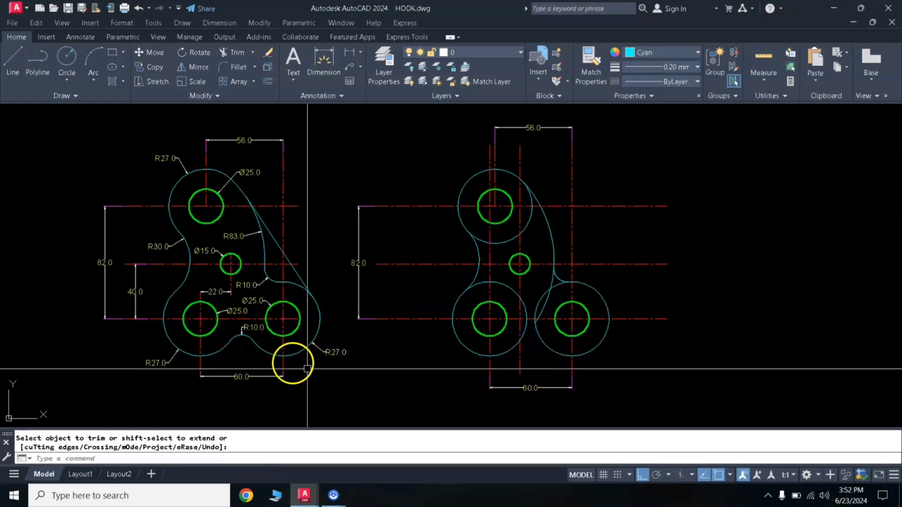
Step: Draw a tangent-tangent-radius circle of radius 10 touching the facing lower sides of the lower-left and lower-right outer circles
type("c")
key("Return")
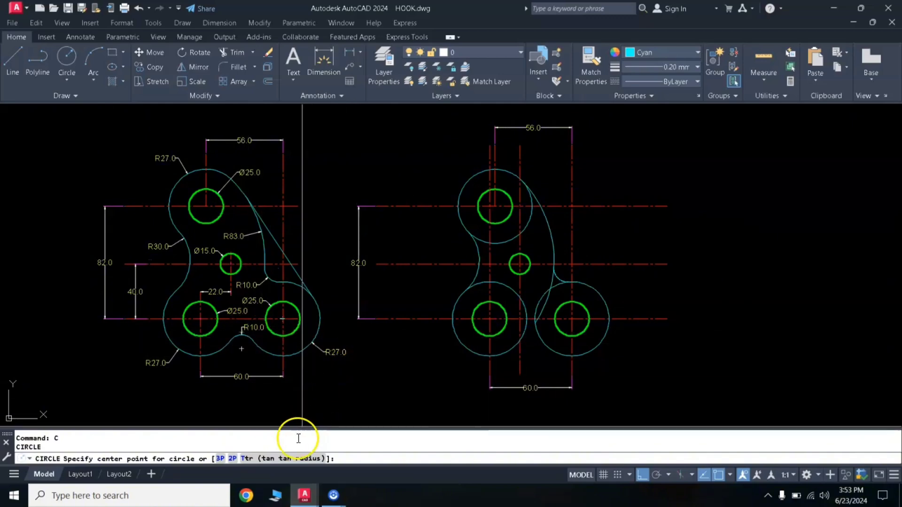
left_click(292, 459)
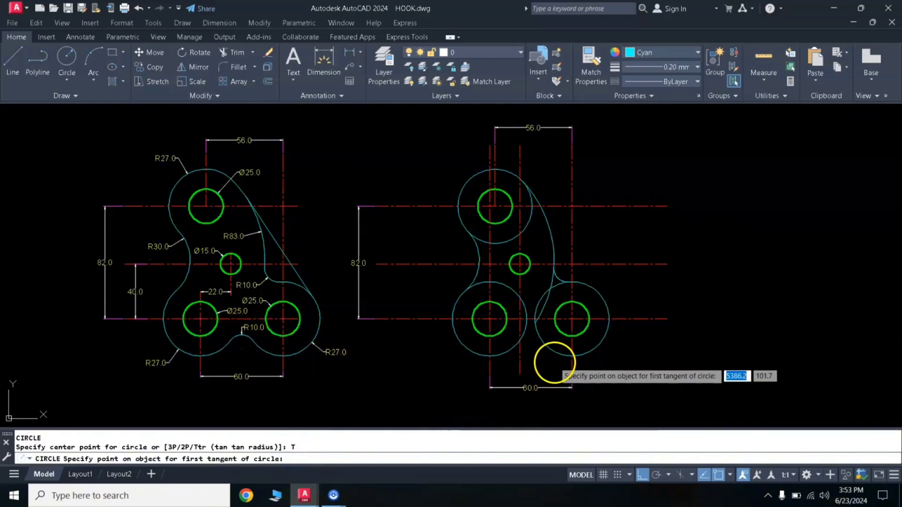
left_click(544, 343)
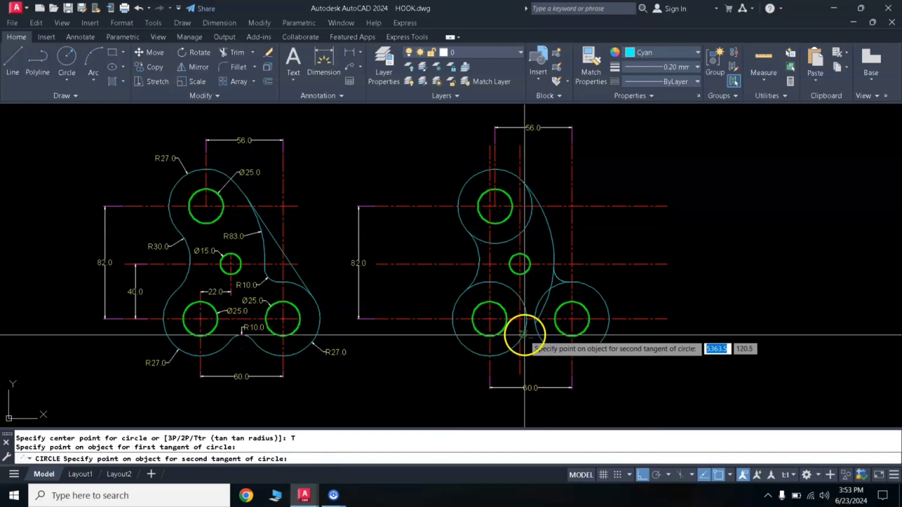
left_click(525, 336)
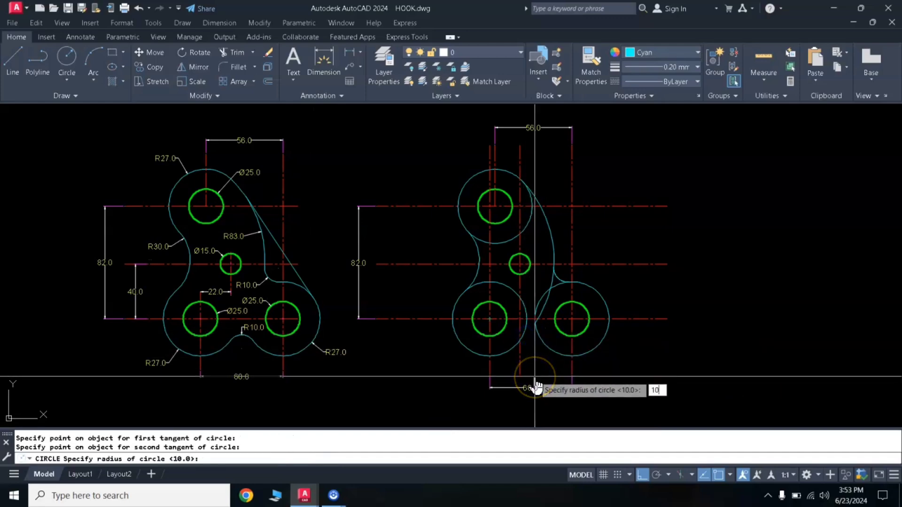
key("Return")
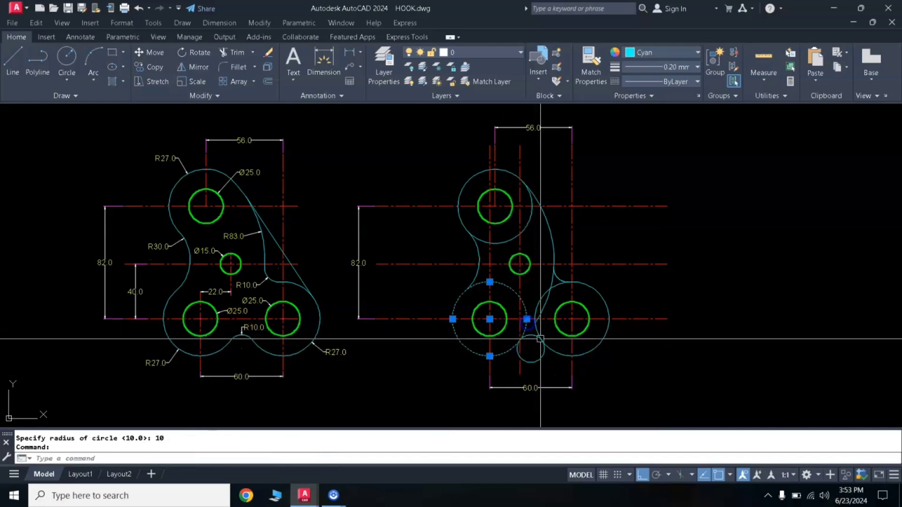
Step: Trim the lower radius 10 circle against the two lower outer circles, keeping only its upper arc
left_click(546, 345)
type("tr")
key("Return")
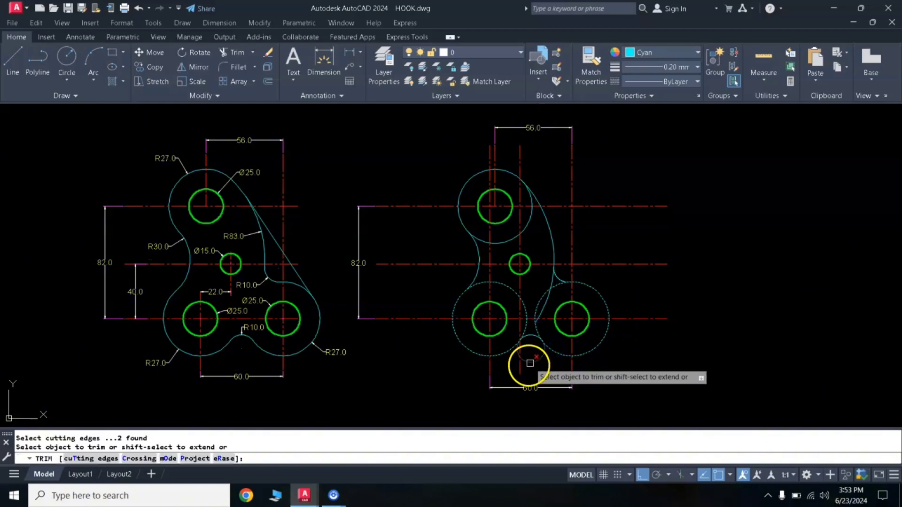
key("Return")
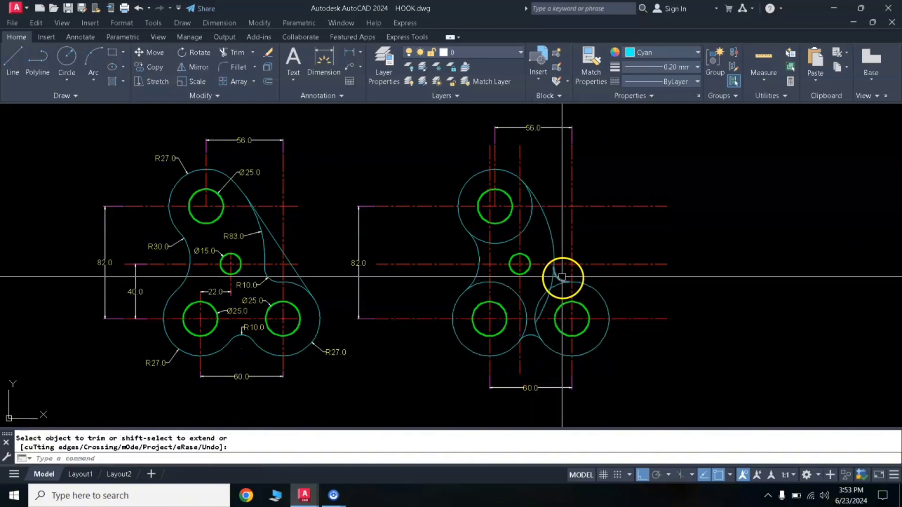
Step: Trim the remaining tail of the R83 arc below its tangent point with the upper radius 10 arc
right_click(554, 310)
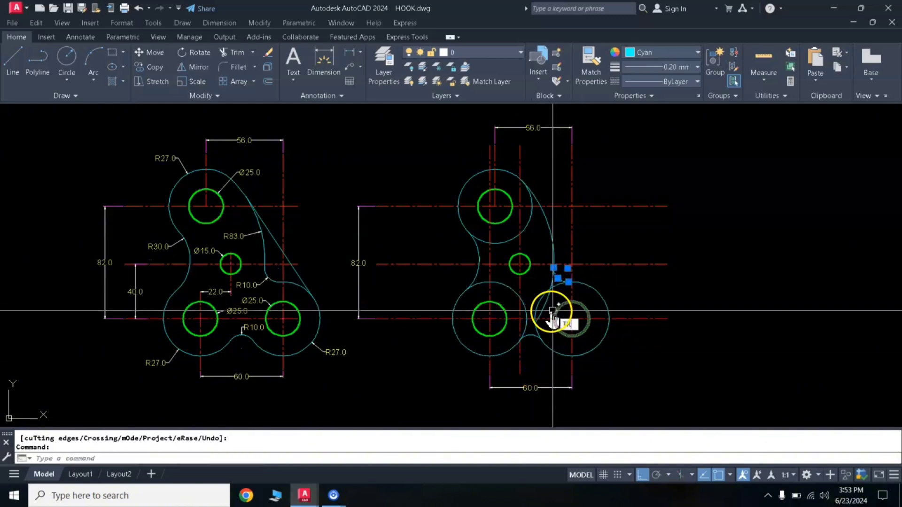
right_click(547, 306)
right_click(539, 315)
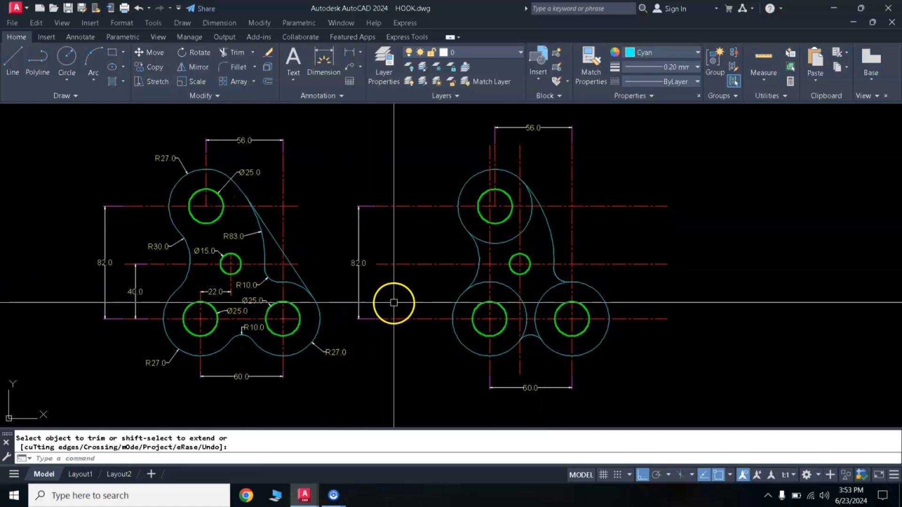
Step: Draw a line tangent to the outside of the R83 arc and the upper right of the lower-right outer circle
type("l")
key("Return")
right_click(410, 238, "shift")
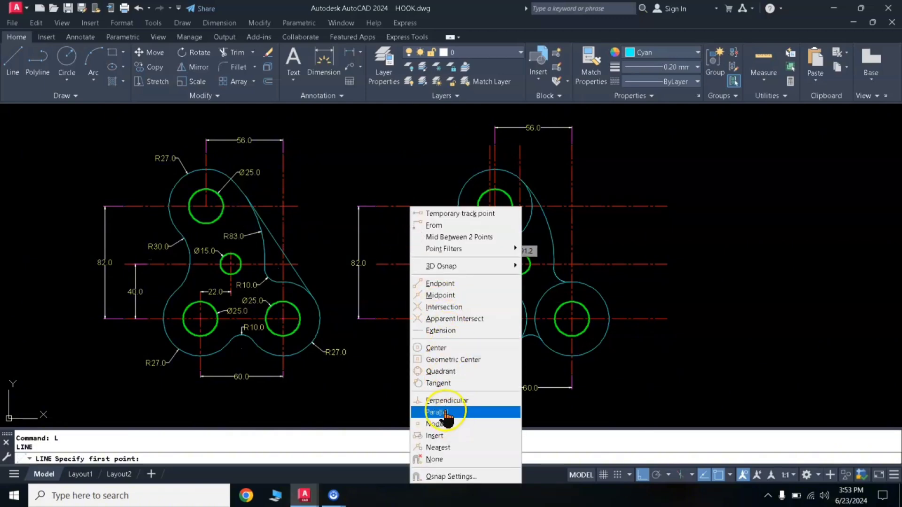
left_click(439, 385)
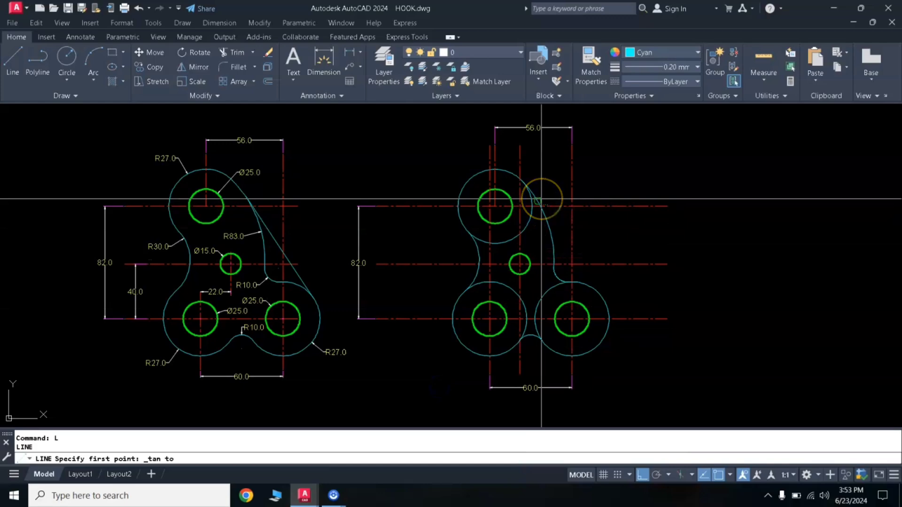
right_click(675, 231, "shift")
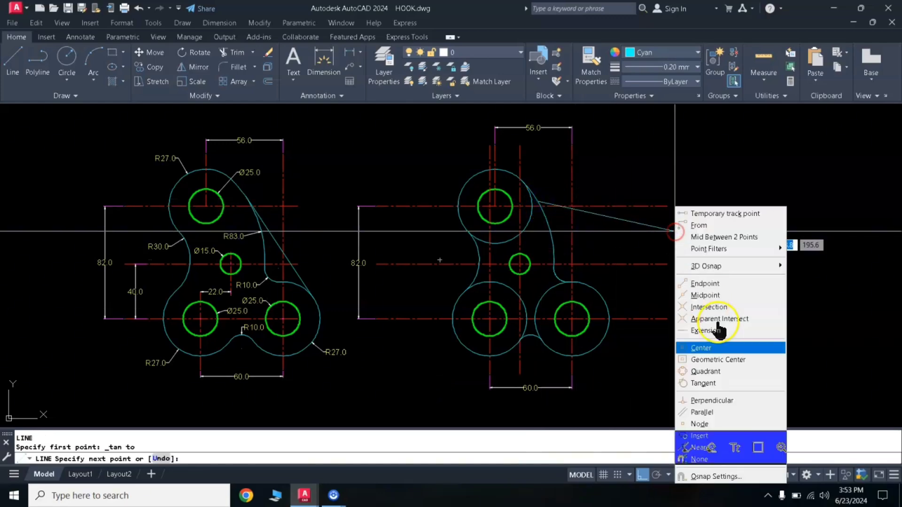
left_click(705, 383)
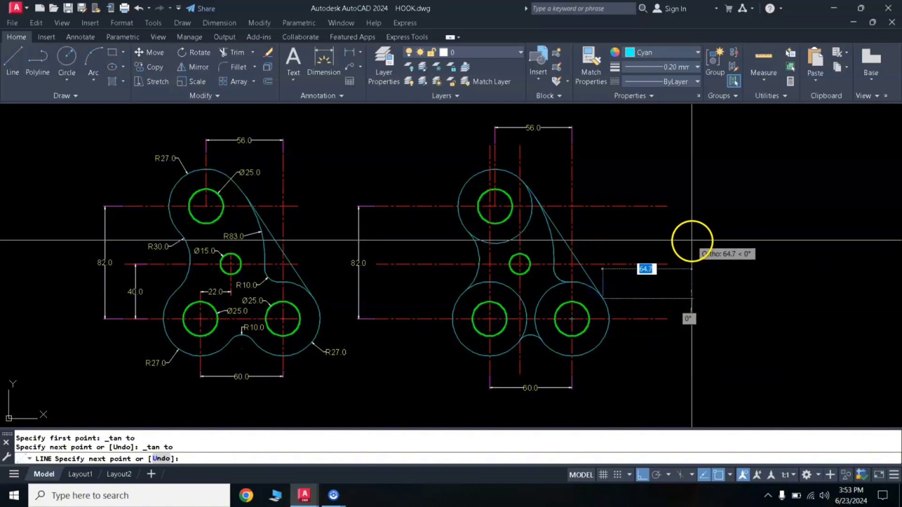
left_click(596, 284)
key("Return")
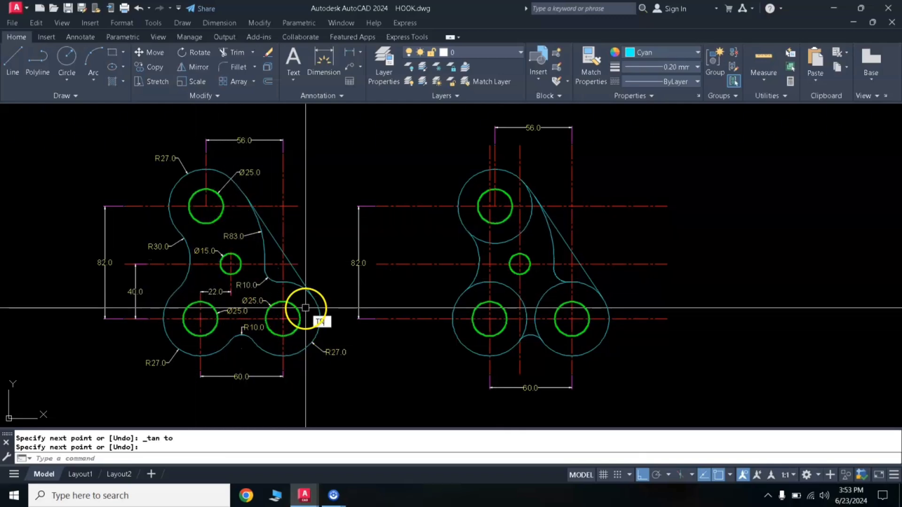
key("Return")
left_click(408, 262)
key("Return")
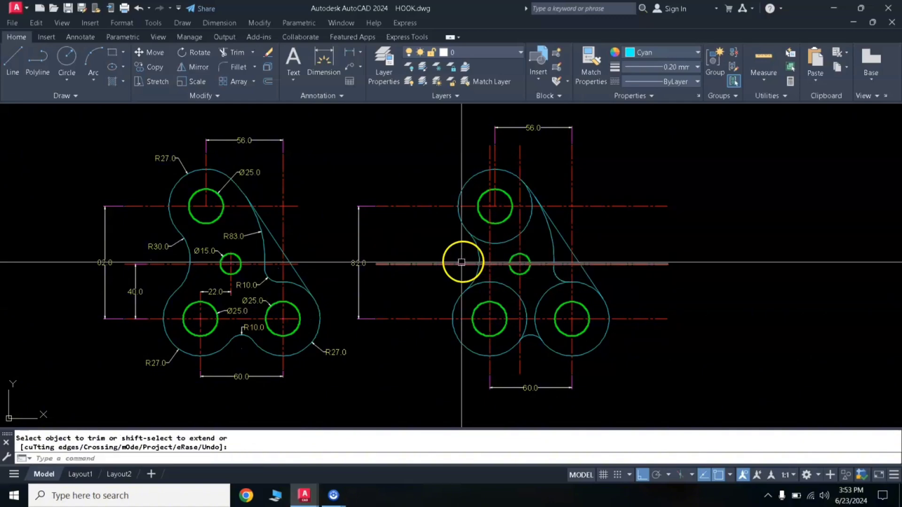
key("Escape")
Step: Trim away the inner part of the upper outer circle between the R30 and R83 arcs
left_click(543, 219)
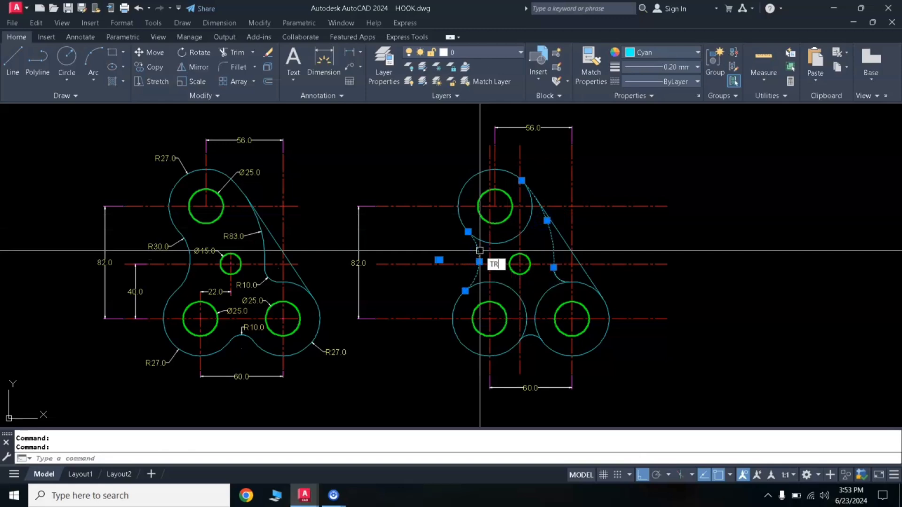
key("Return")
right_click(493, 248)
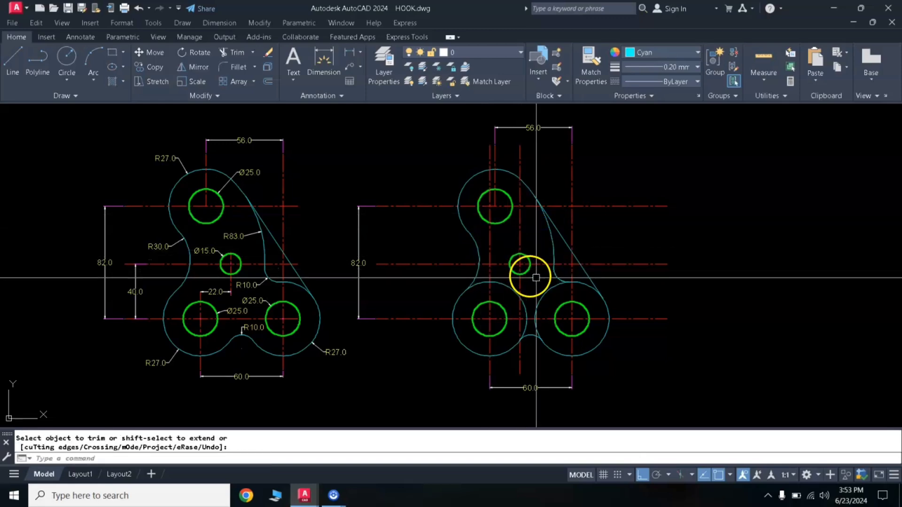
right_click(559, 278)
left_click(559, 278)
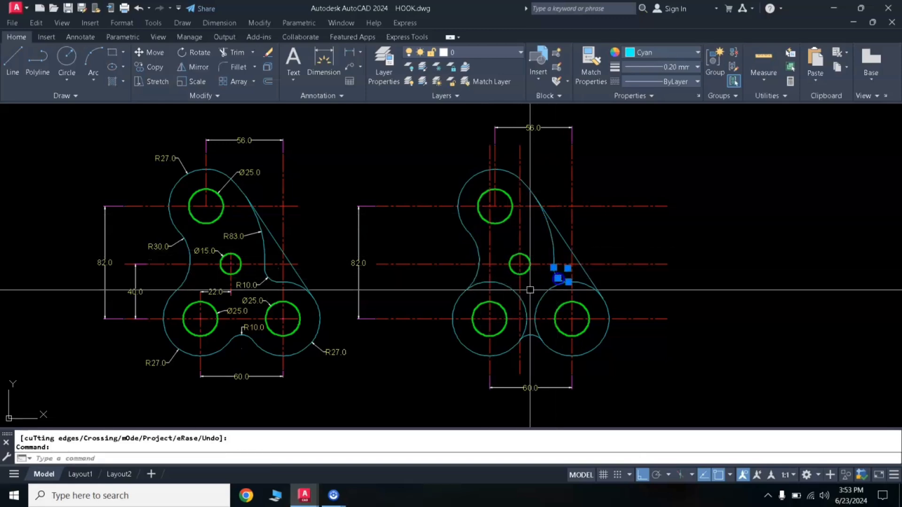
left_click(532, 337)
mouse_move(531, 339)
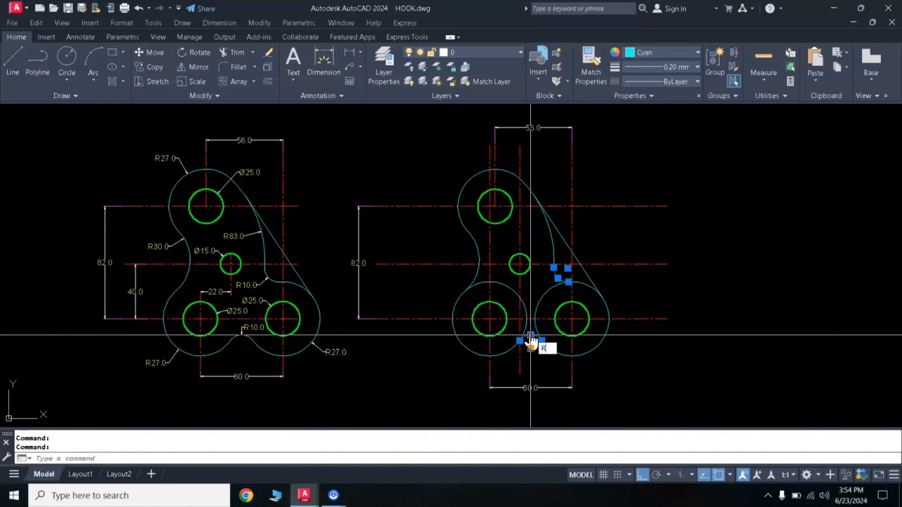
key("Return")
key("Escape")
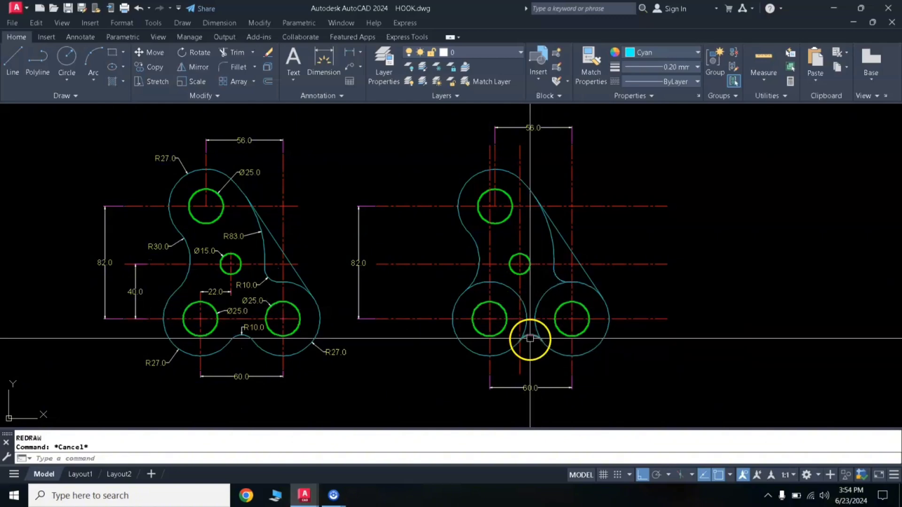
Step: Trim away the inner part of the lower-right outer circle between the two radius 10 arcs
left_click(530, 340)
left_click(554, 278)
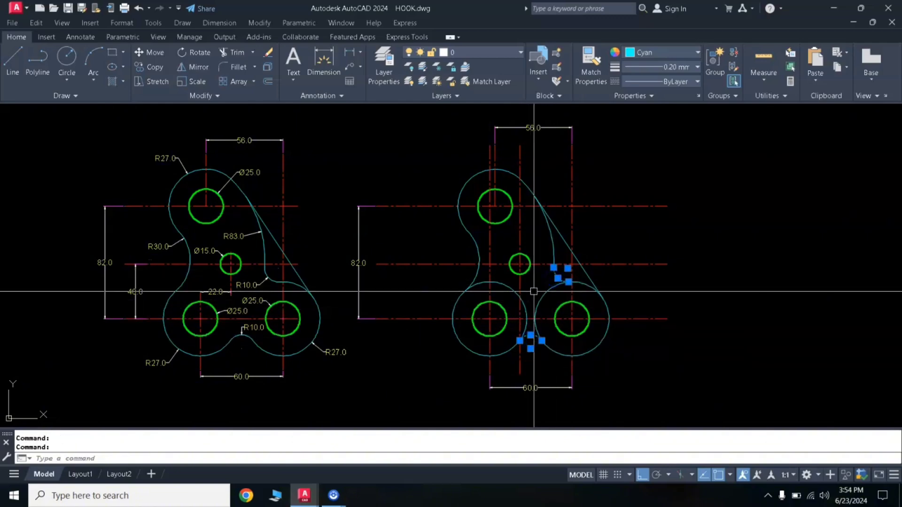
type("TR")
key("Return")
key("Return")
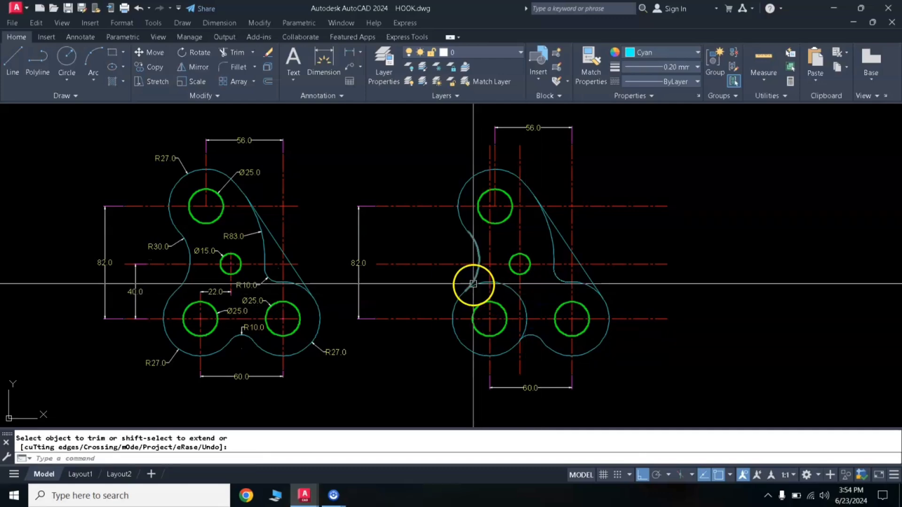
Step: Trim away the inner part of the lower-left outer circle between the R30 arc and the bottom radius 10 arc
left_click(474, 276)
left_click(530, 335)
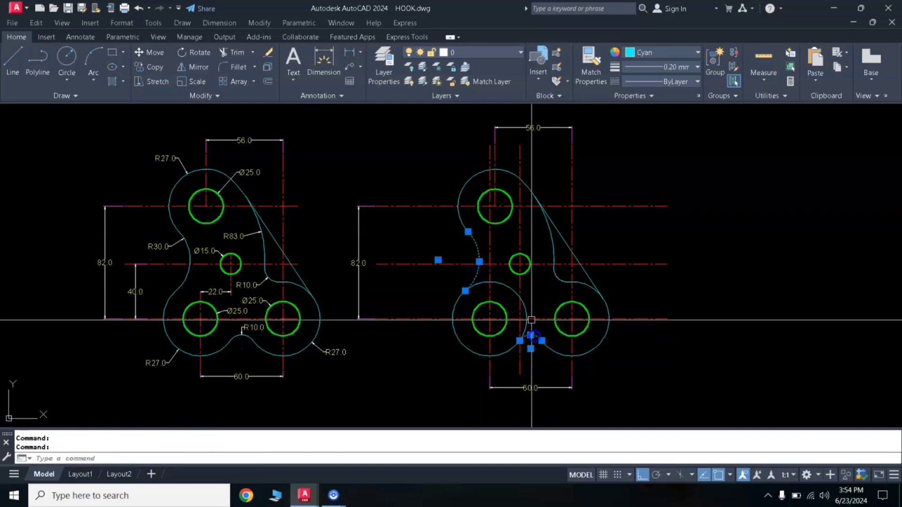
type("TR")
key("Return")
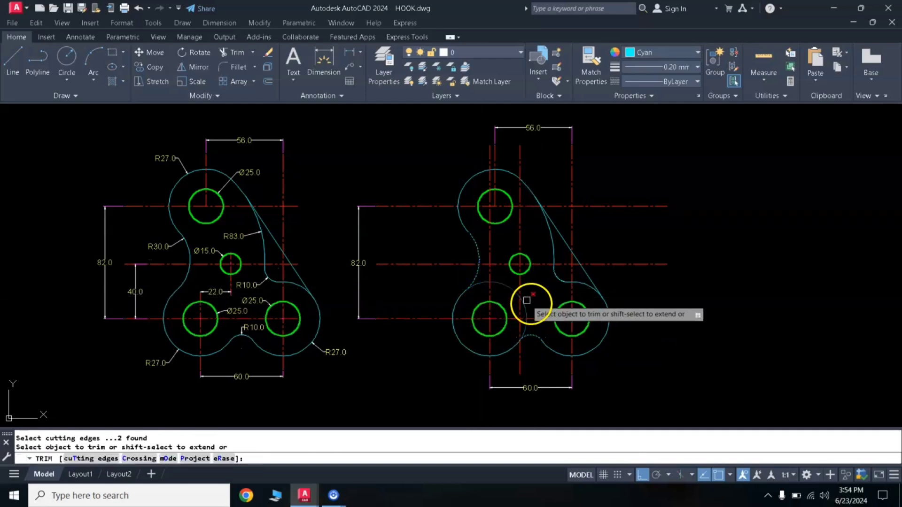
key("Return")
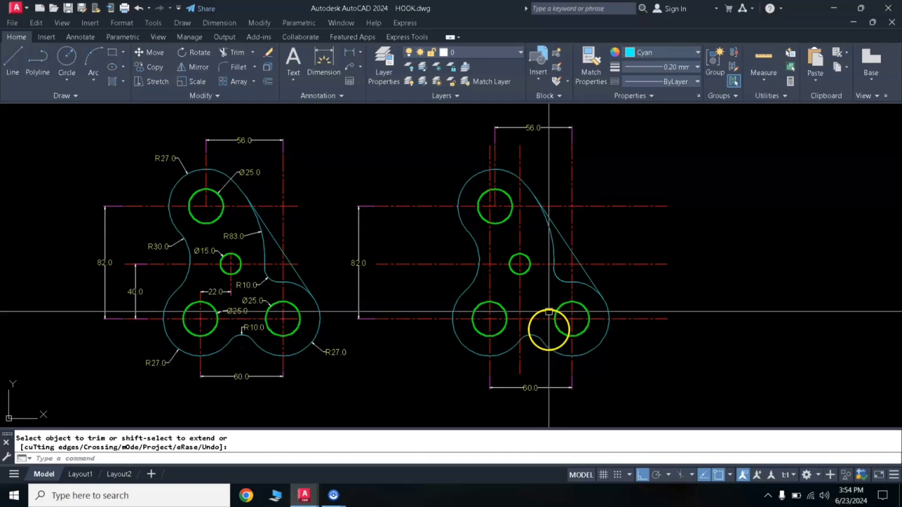
Step: Shorten the vertical centreline through the small middle hole at both ends so it extends only slightly beyond the hole
left_click(519, 158)
left_click(519, 146)
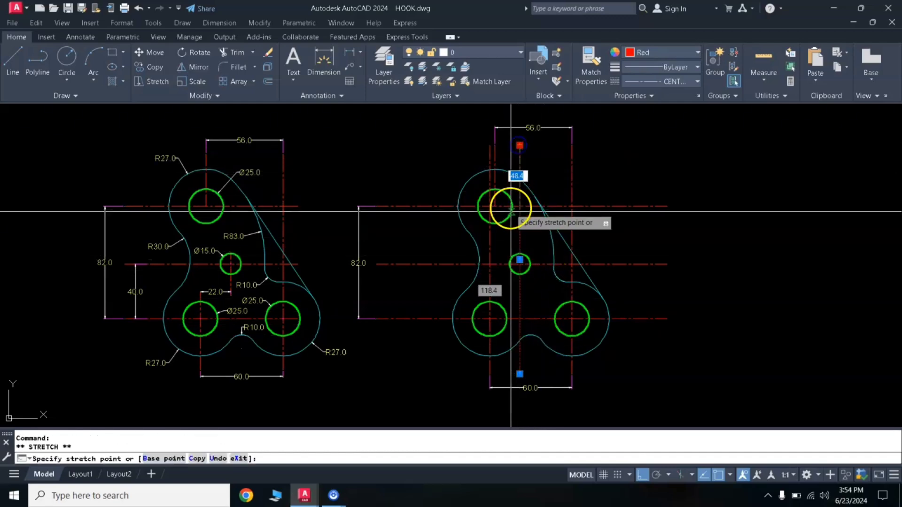
left_click(522, 241)
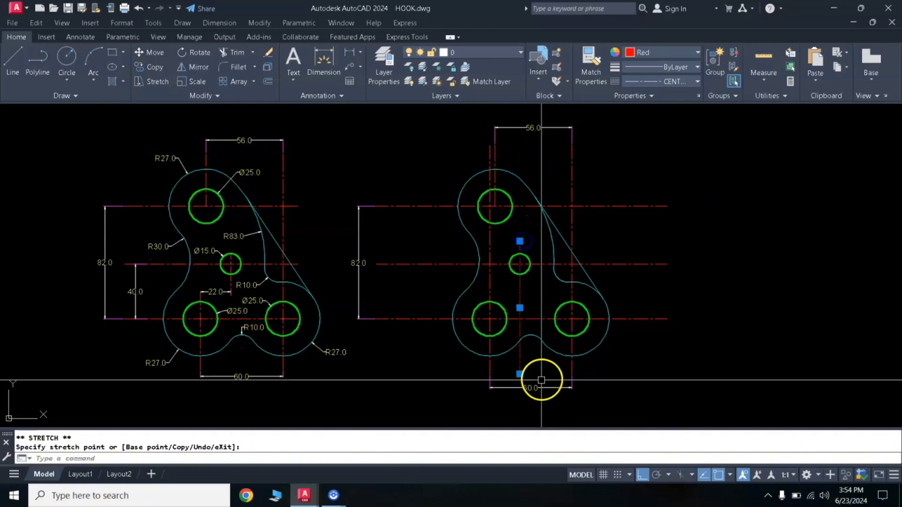
left_click(520, 374)
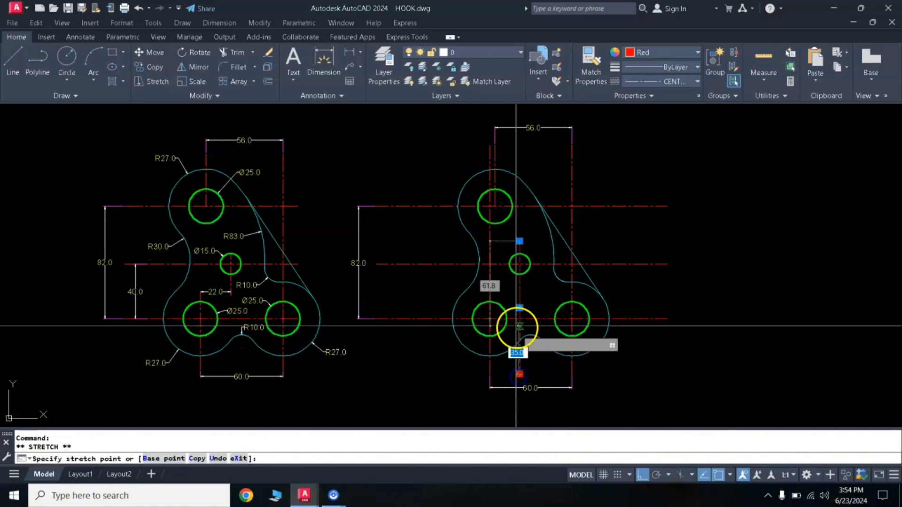
left_click(519, 284)
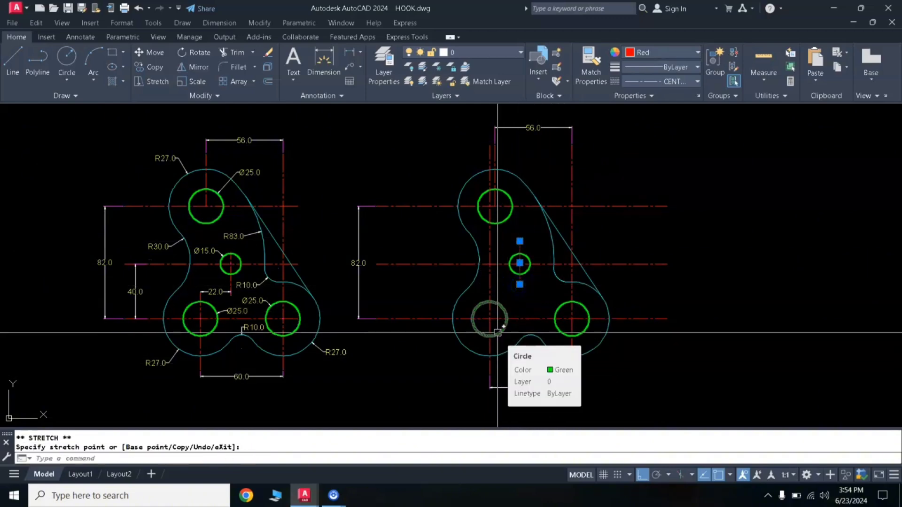
key("Escape")
key("Escape")
Step: Shorten the upper end of the lower-left hole's vertical centreline to just above that hole
left_click(491, 185)
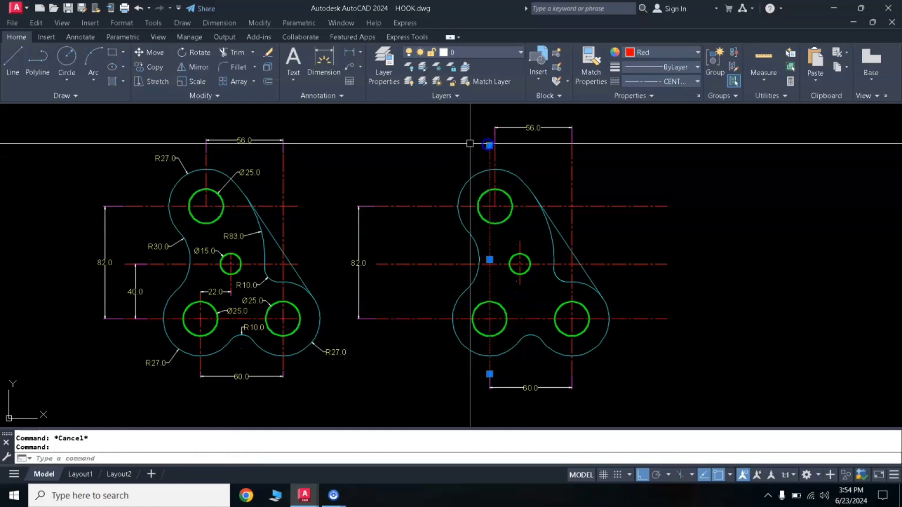
left_click(490, 145)
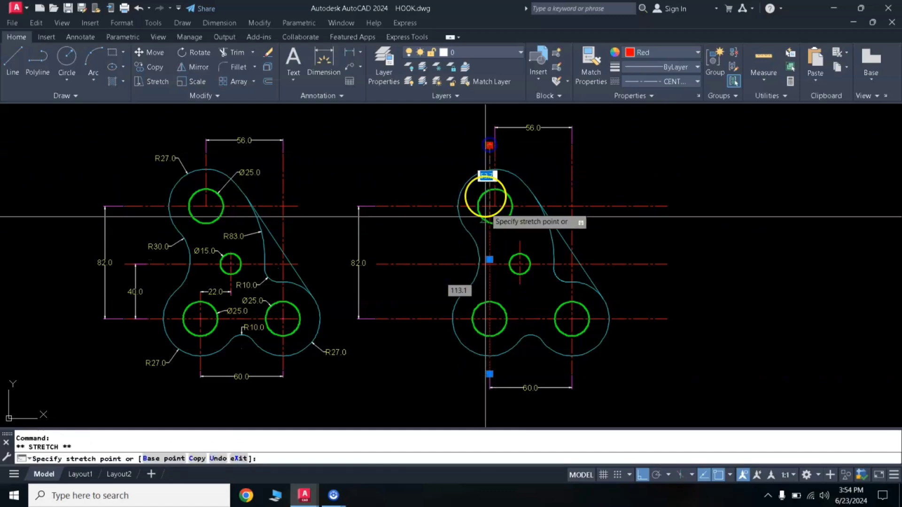
left_click(489, 291)
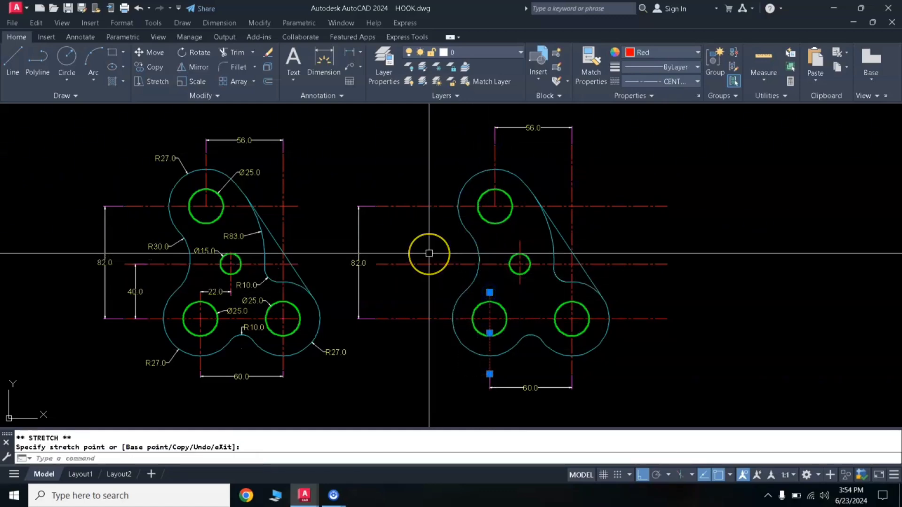
key("Escape")
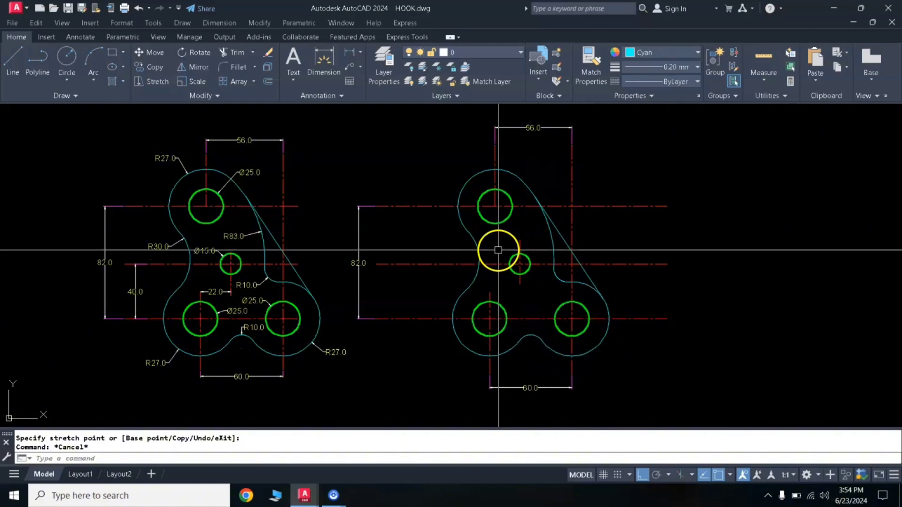
Step: Add radius dimensions to the upper outer arc and the concave arc on the plate's left side, with text outside the outline
left_click(360, 53)
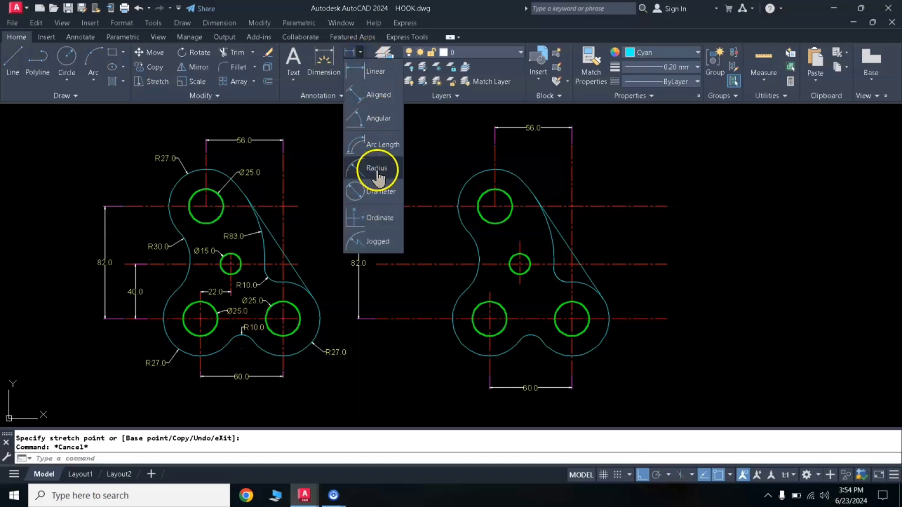
left_click(378, 169)
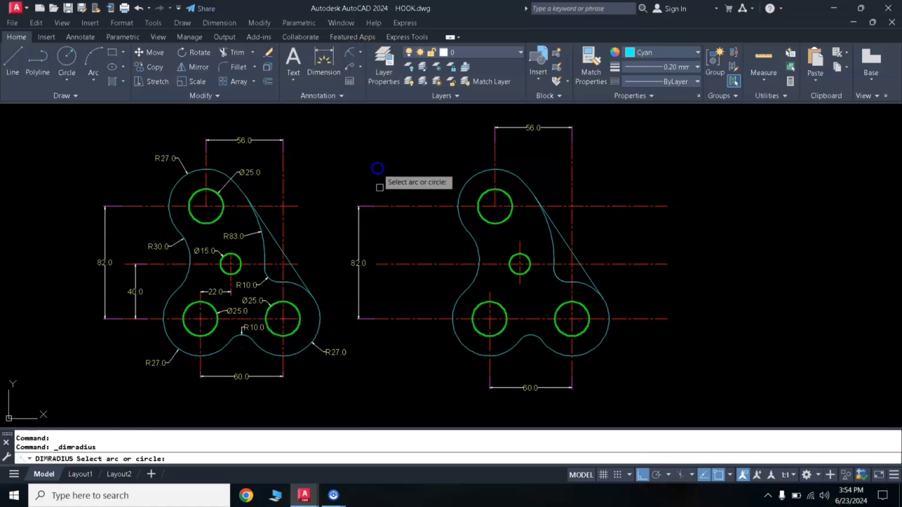
left_click(481, 170)
left_click(464, 163)
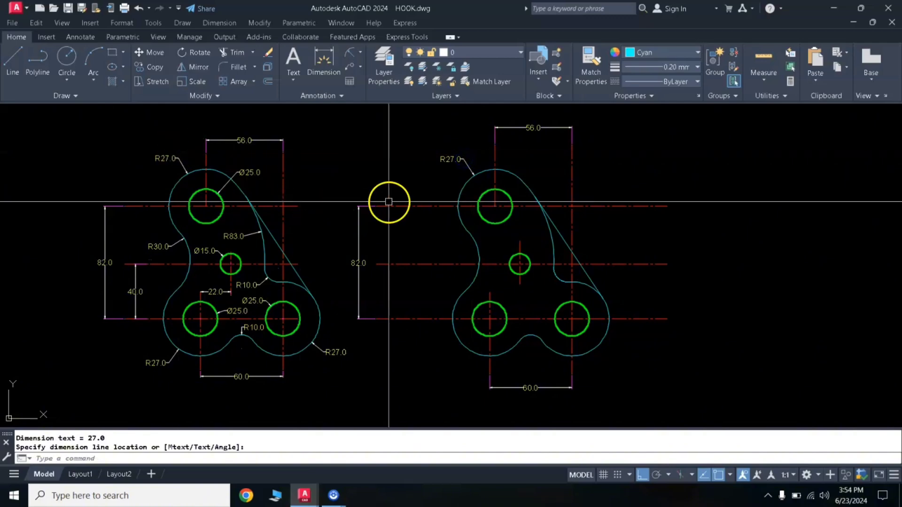
key("Return")
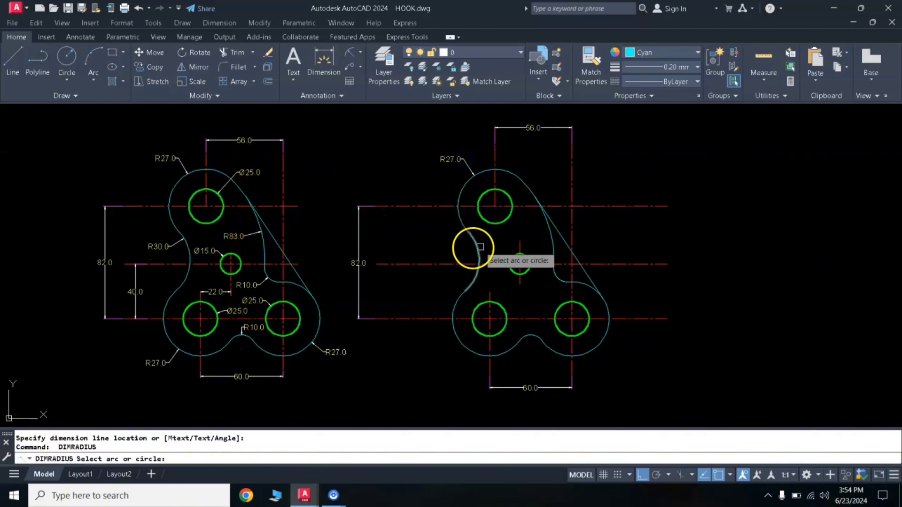
left_click(480, 246)
left_click(447, 247)
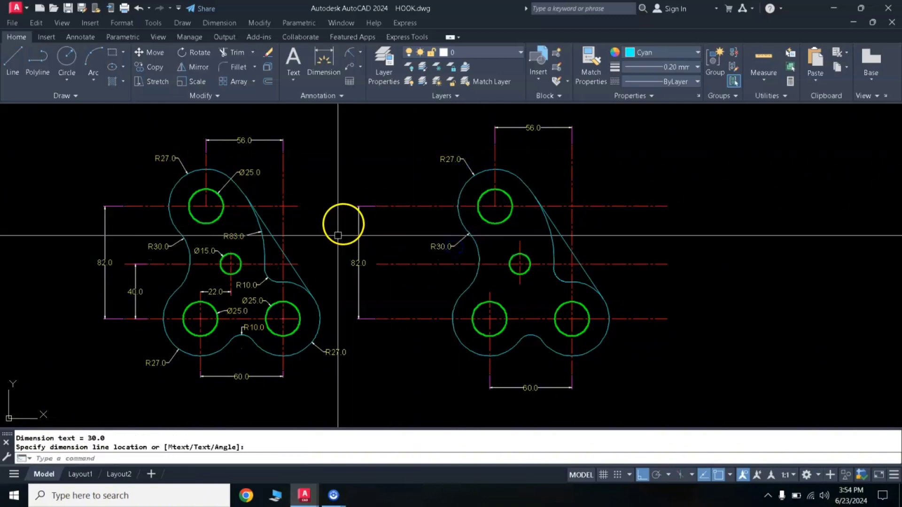
Step: Add radius dimensions to the lower-left and lower-right outer arcs, with text below and outside the outline
left_click(459, 346)
left_click(446, 362)
key("Return")
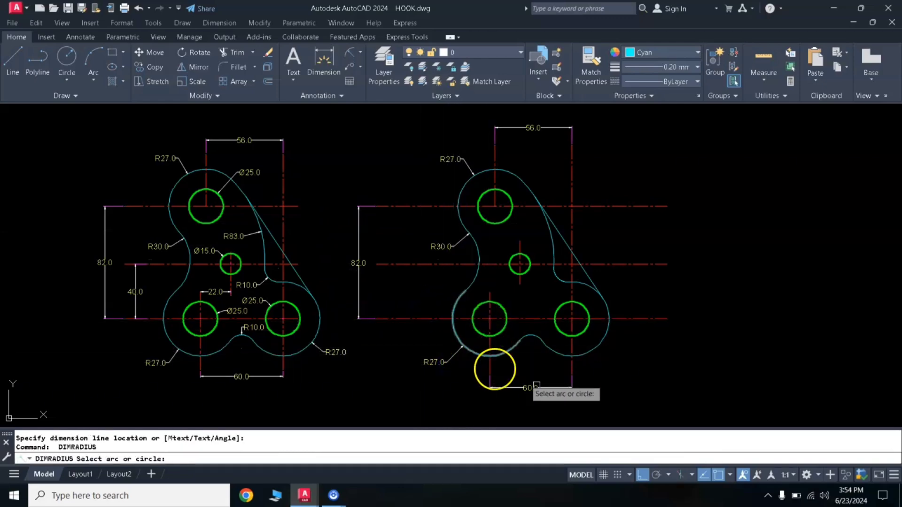
left_click(592, 345)
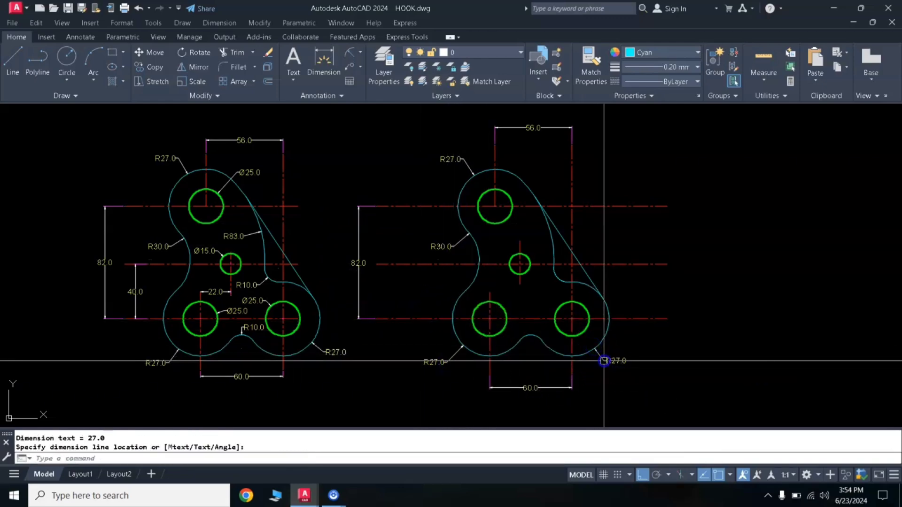
left_click(599, 358)
Step: Add radius dimensions to the bottom fillet arc between the lower lobes and the fillet arc above the lower-right lobe
key("Return")
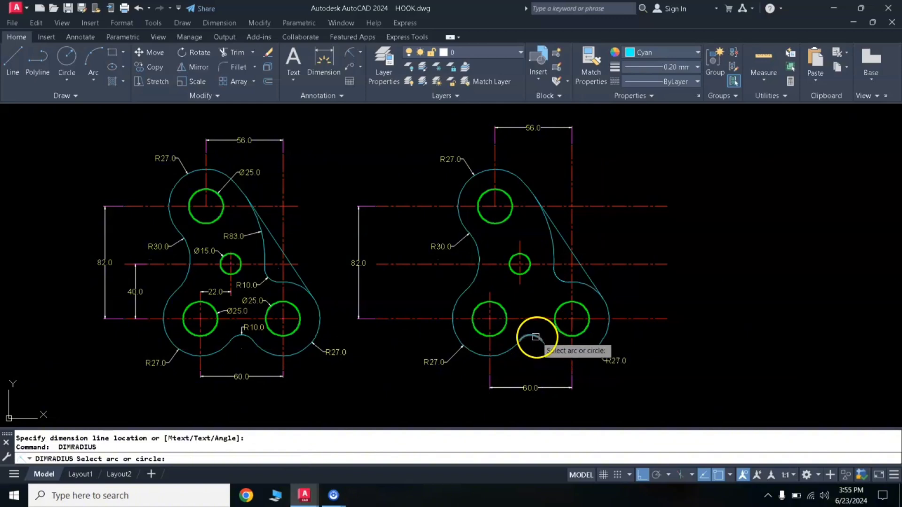
left_click(536, 337)
left_click(534, 329)
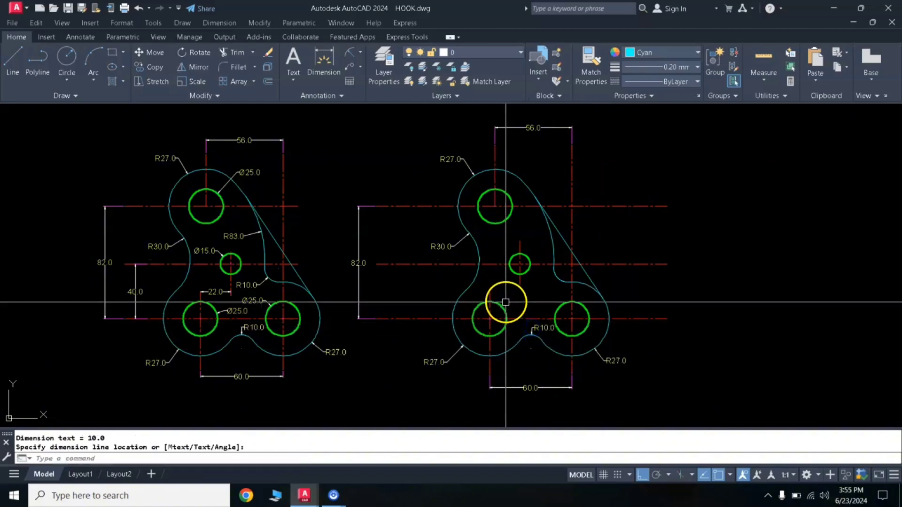
key("Return")
left_click(558, 277)
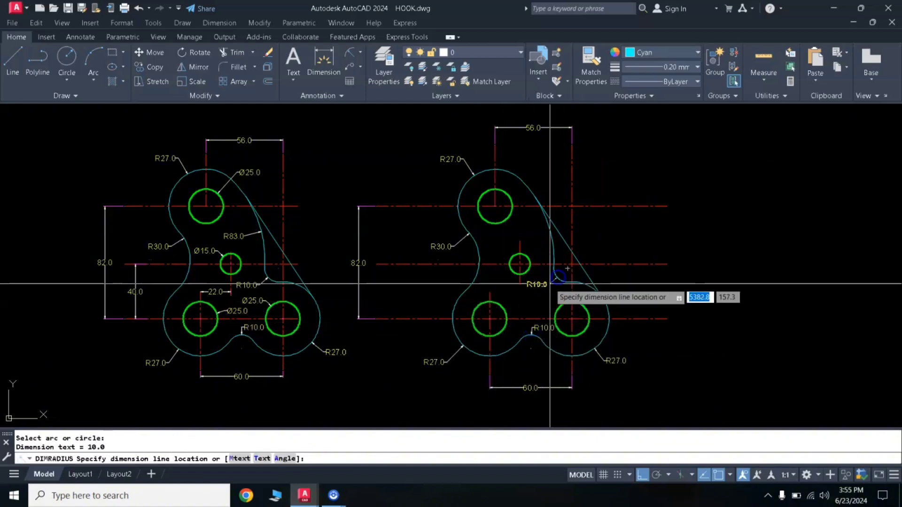
left_click(554, 282)
left_click(359, 264)
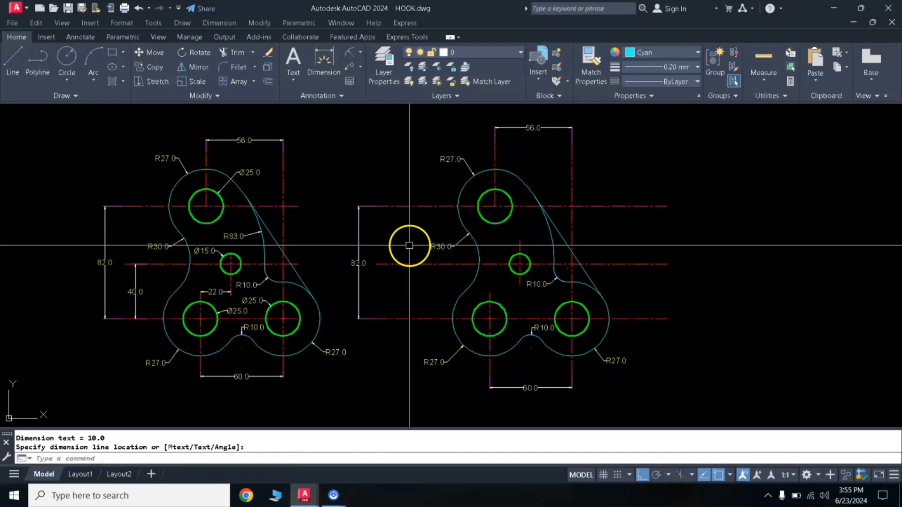
Step: Add a radius dimension to the long arc on the plate's right side, with its text inside the outline
key("Return")
left_click(548, 238)
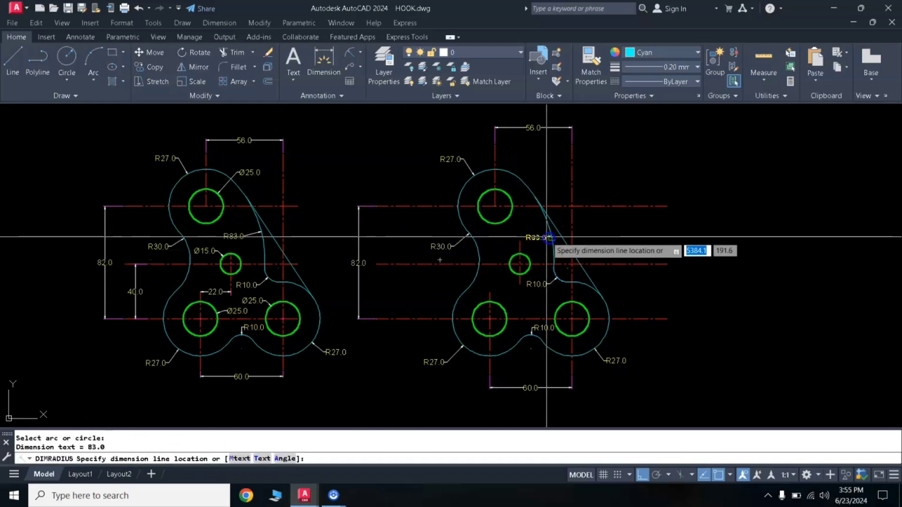
left_click(538, 236)
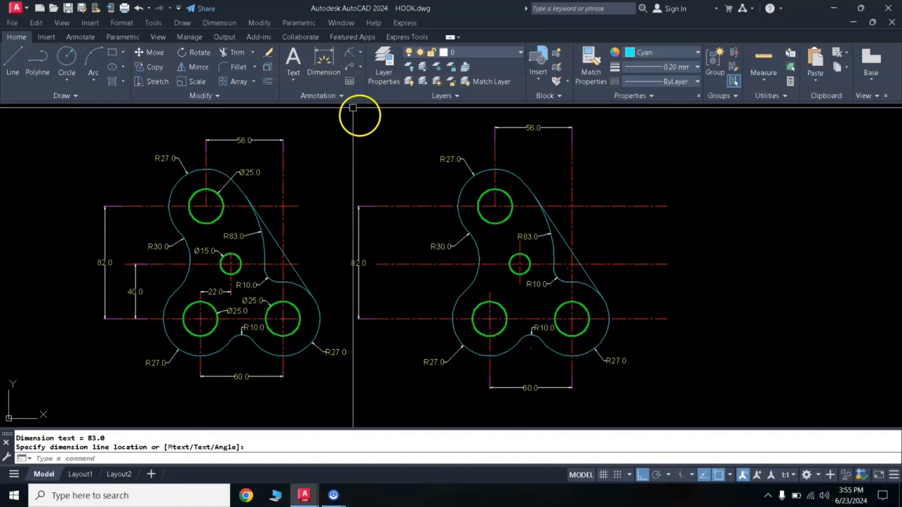
Step: Add diameter dimensions to the upper hole and the lower-right hole, with text at their upper right and upper left respectively
left_click(361, 52)
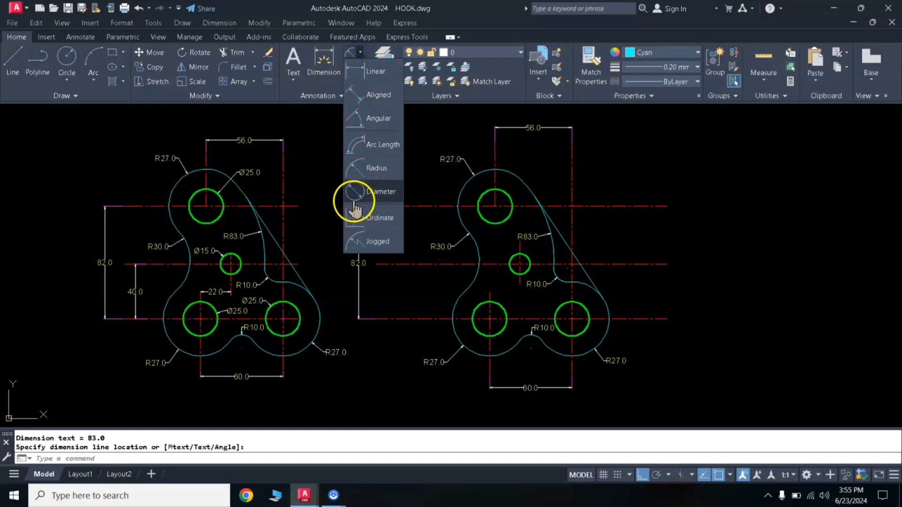
left_click(374, 191)
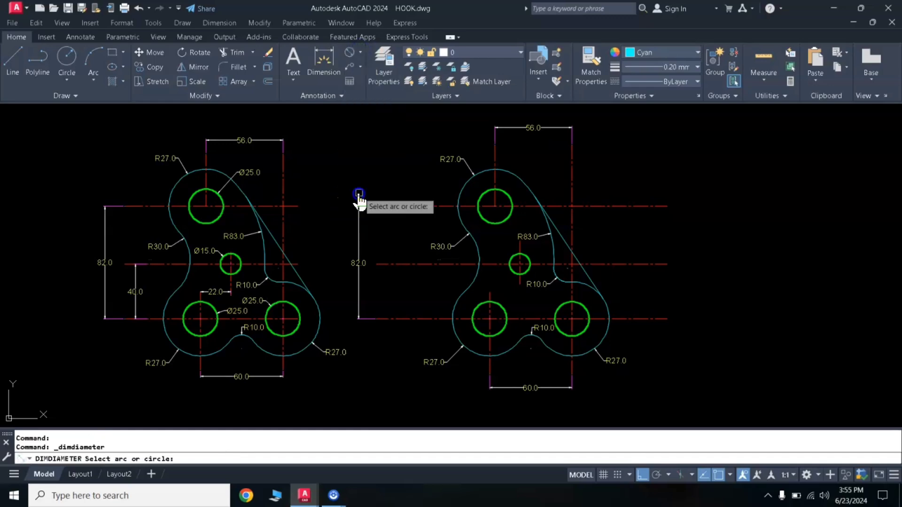
left_click(504, 194)
left_click(527, 172)
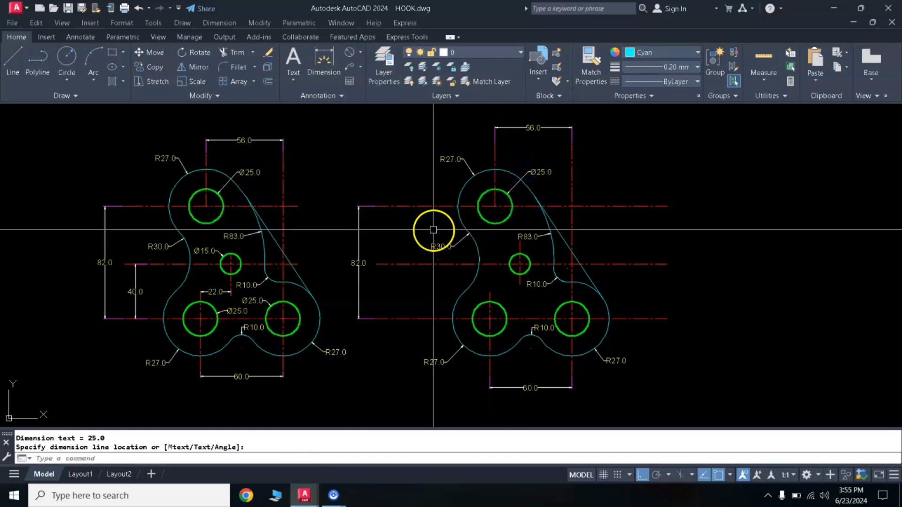
key("Return")
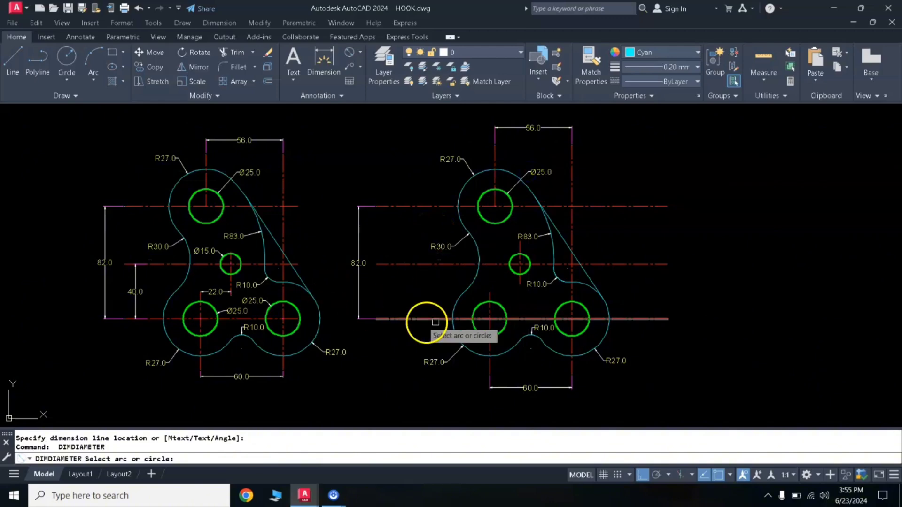
left_click(560, 304)
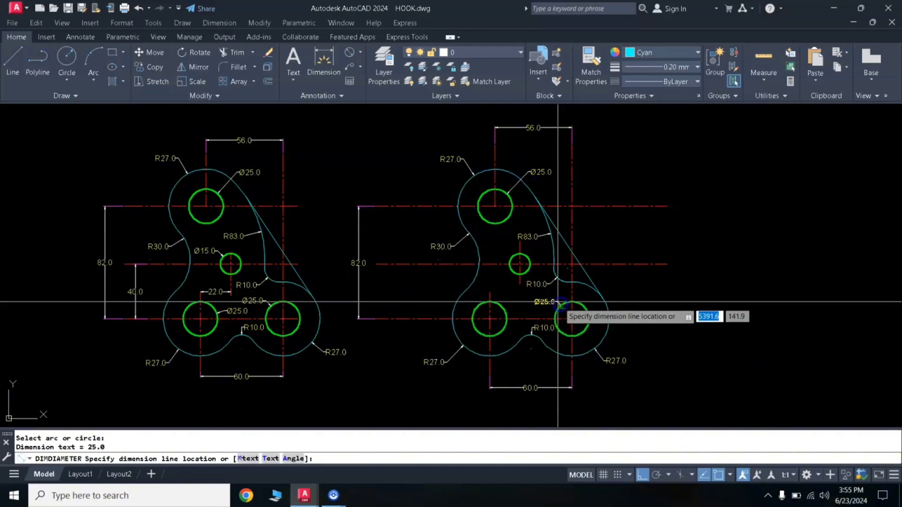
left_click(527, 304)
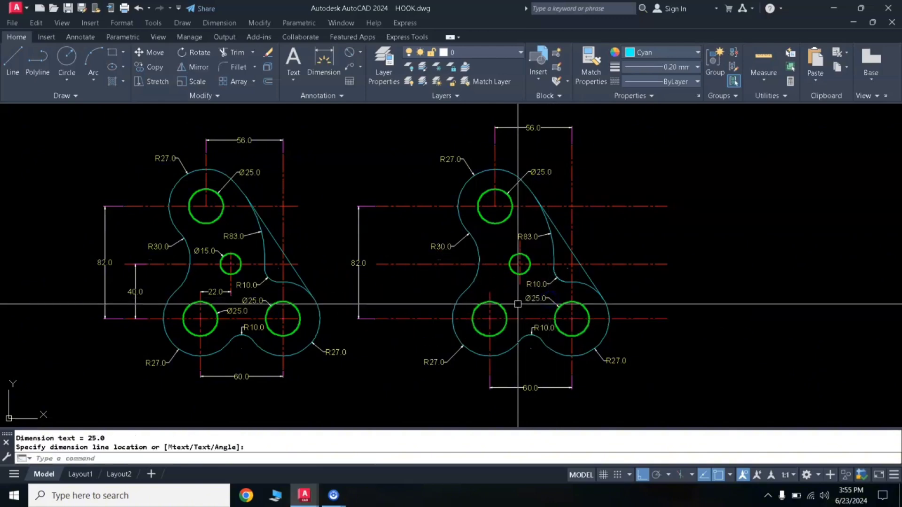
Step: Add diameter dimensions to the lower-left hole and the small middle hole
key("Return")
left_click(507, 309)
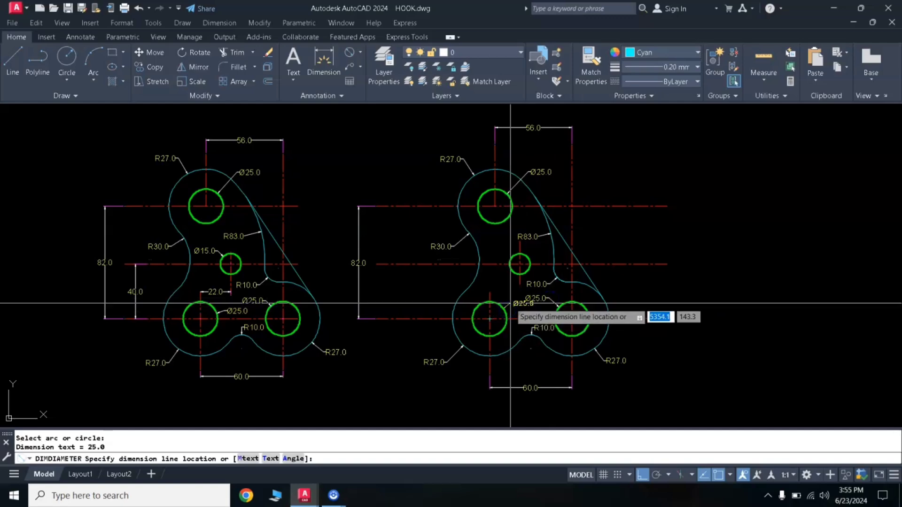
left_click(510, 303)
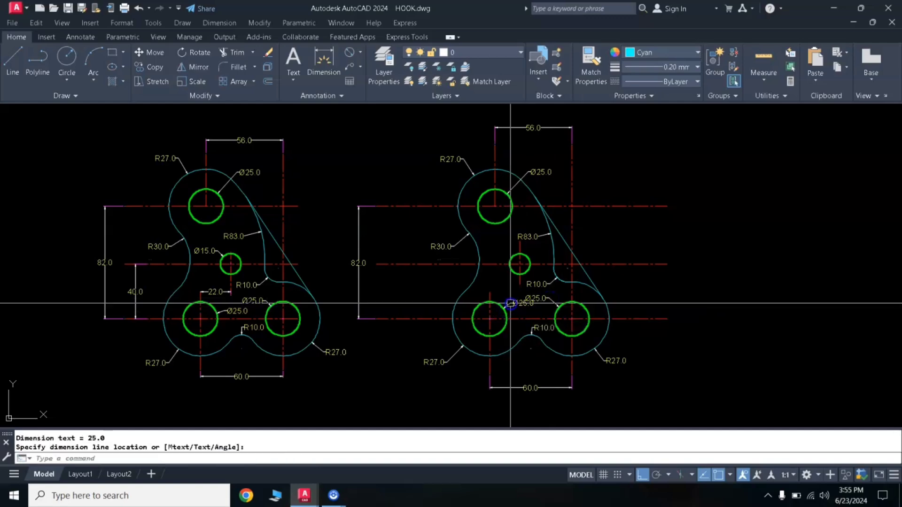
left_click(511, 258)
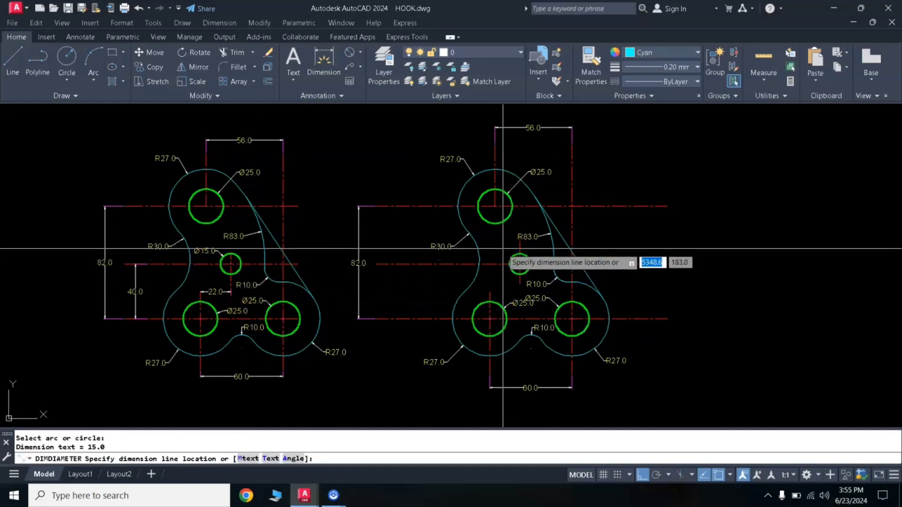
left_click(506, 246)
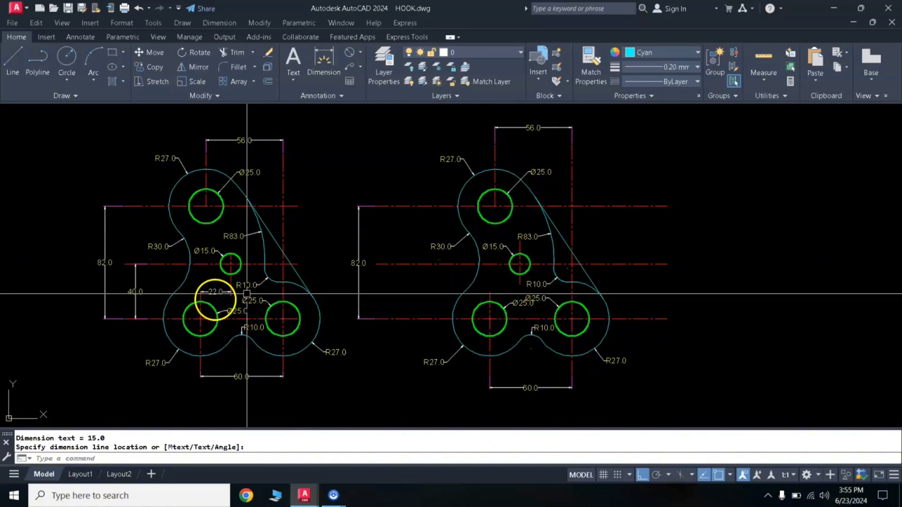
Step: Add a horizontal linear dimension between the vertical centrelines of the lower-left hole and the small middle hole
left_click(361, 59)
left_click(371, 96)
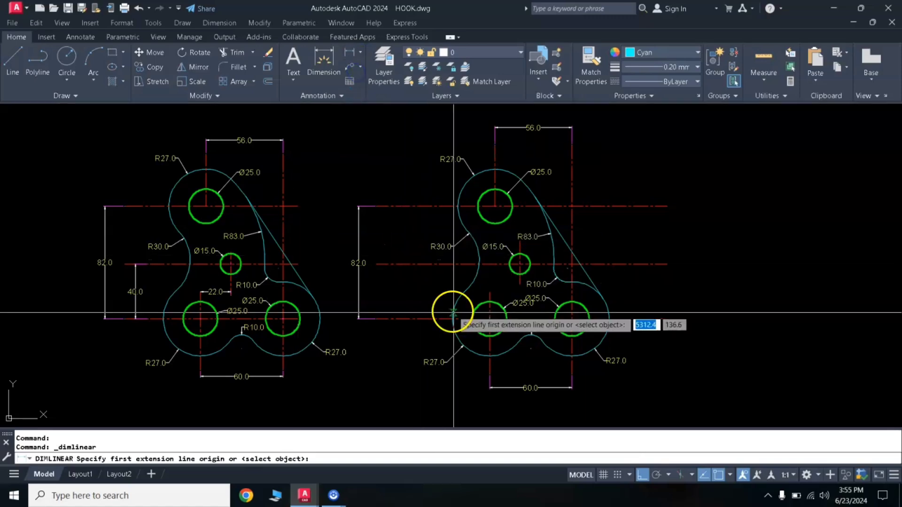
left_click(490, 293)
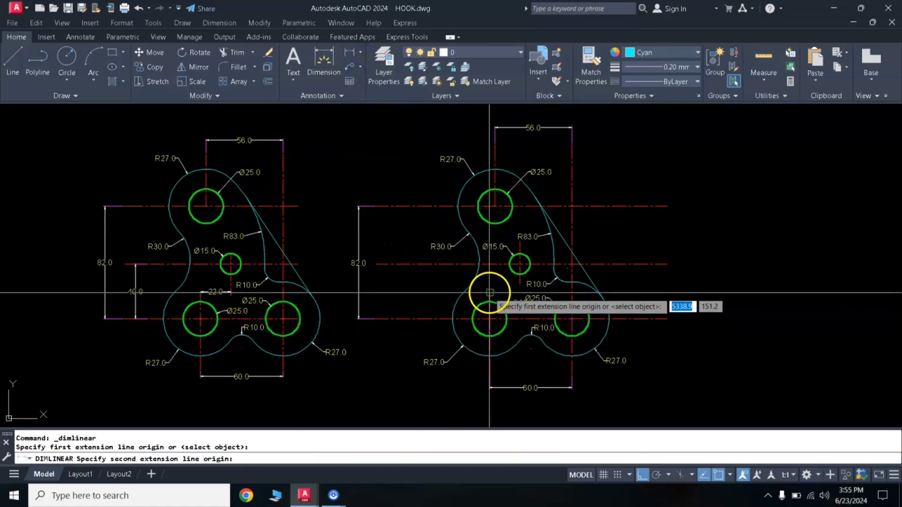
left_click(519, 284)
left_click(509, 288)
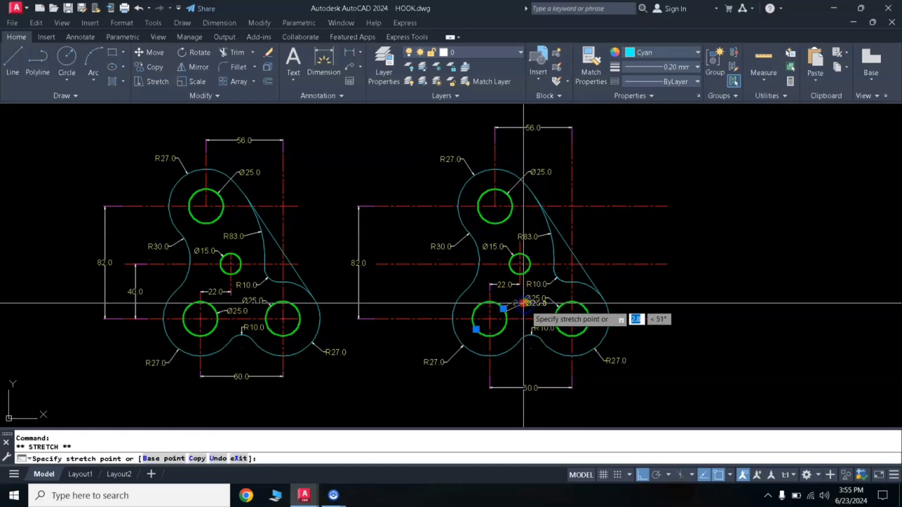
Step: Move the lower-left hole's diameter text slightly lower, clear of the lower-right hole's diameter text
left_click(525, 311)
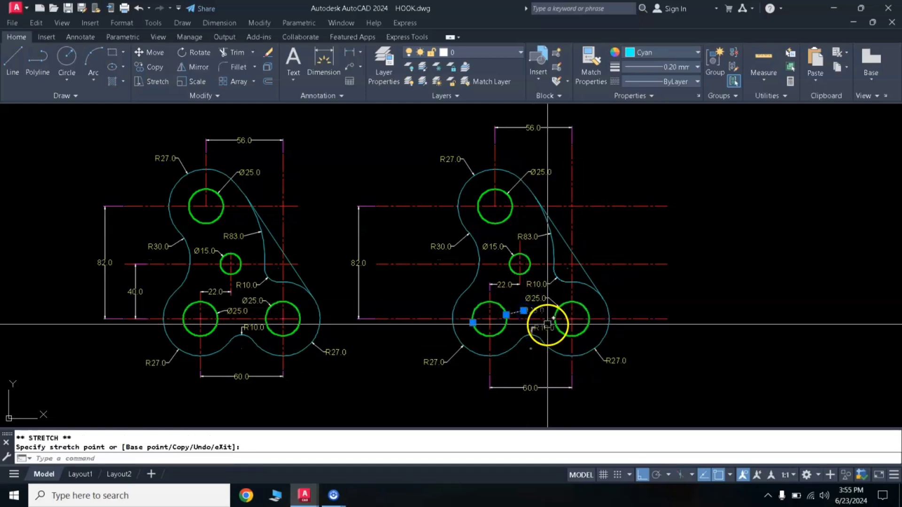